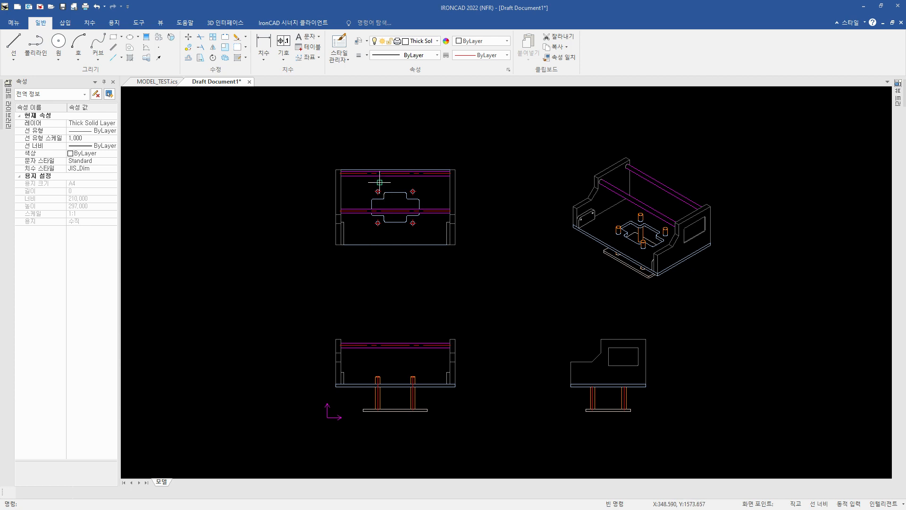
scroll(383, 189, up, 2)
scroll(382, 190, up, 5)
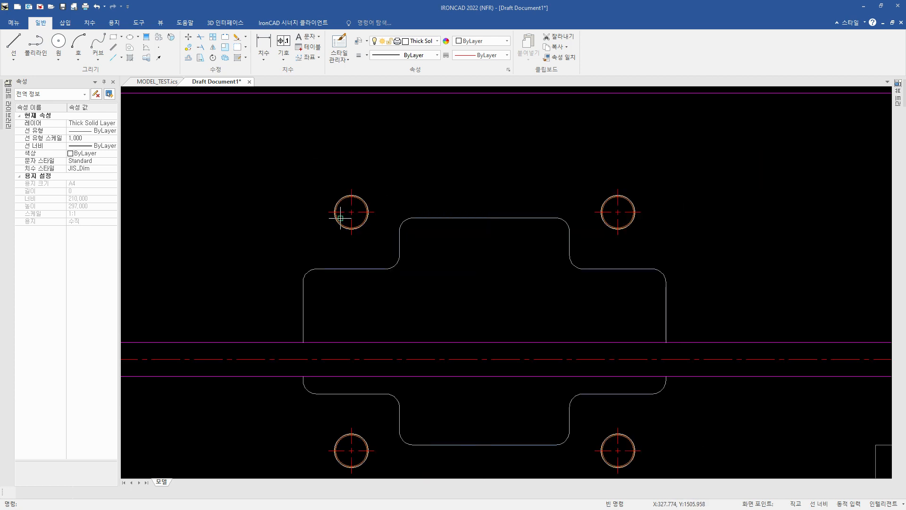
scroll(407, 384, down, 5)
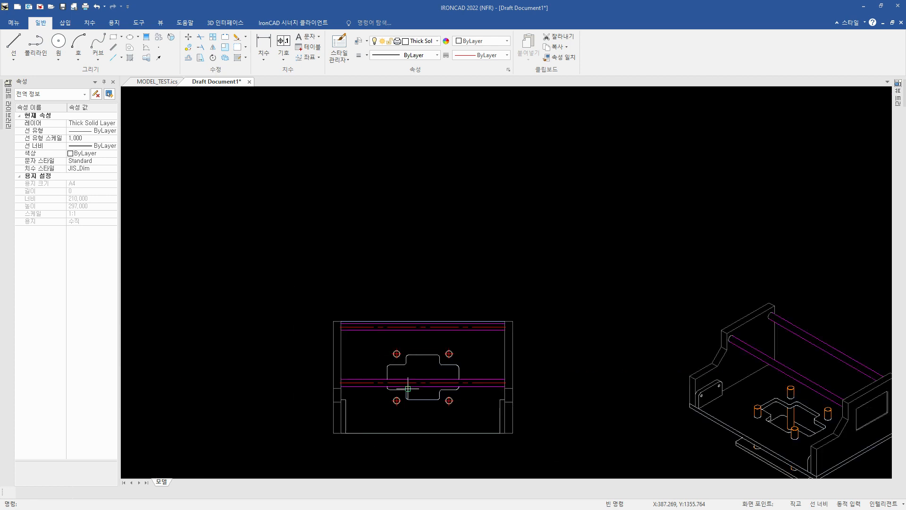
middle_drag(404, 319, 384, 239)
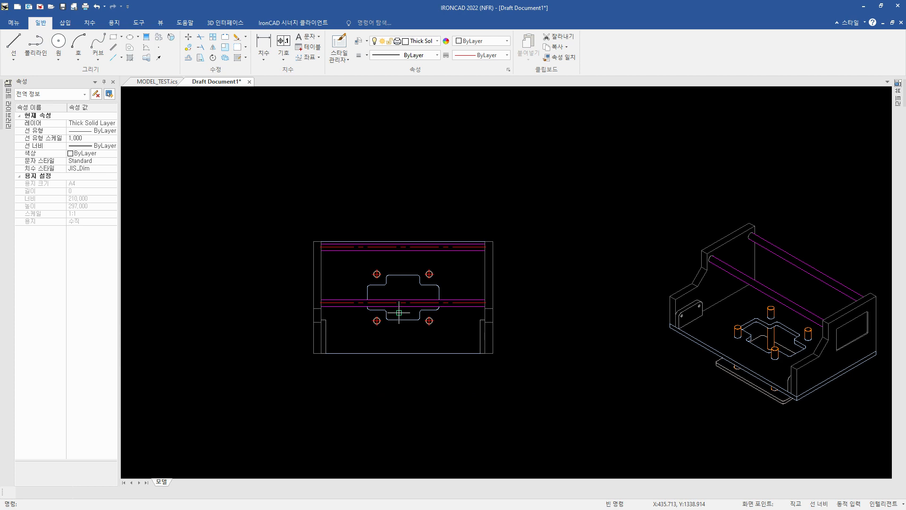
Step: Open the style manager and examine the layer list and the Standard dimension style
click(341, 48)
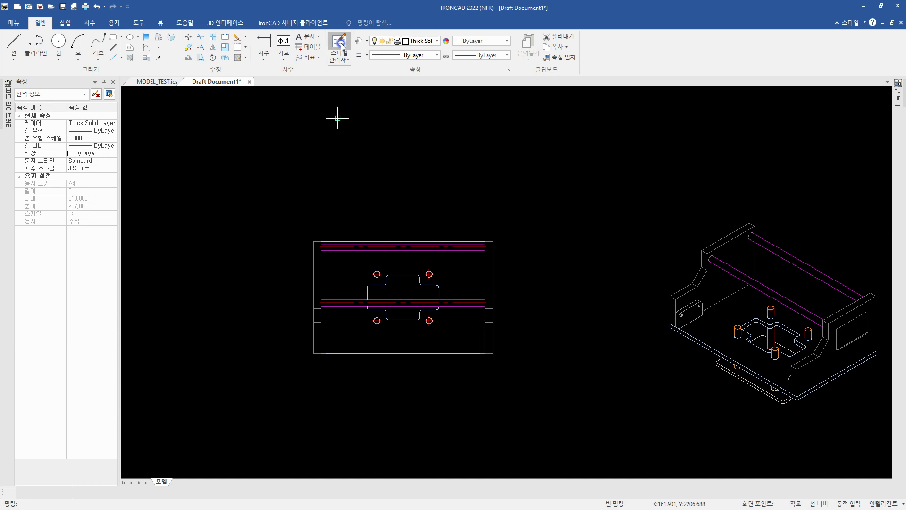
click(297, 155)
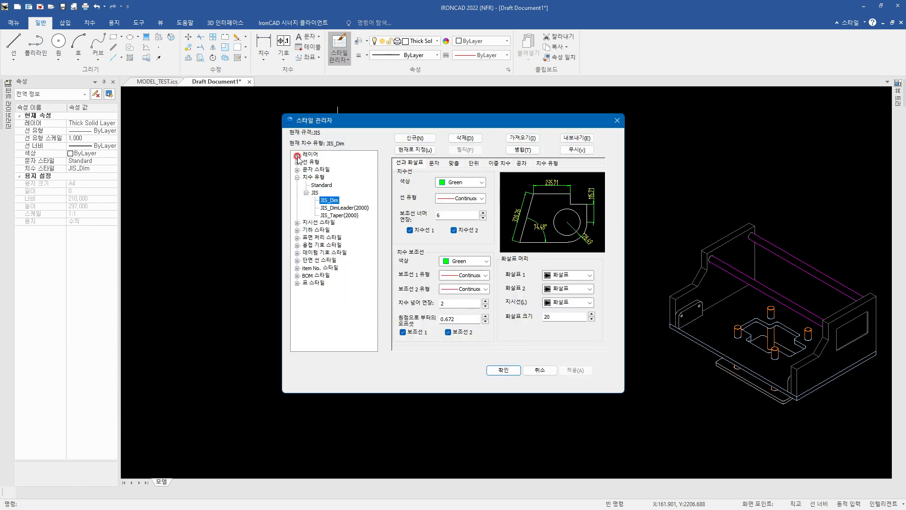
click(297, 177)
click(297, 156)
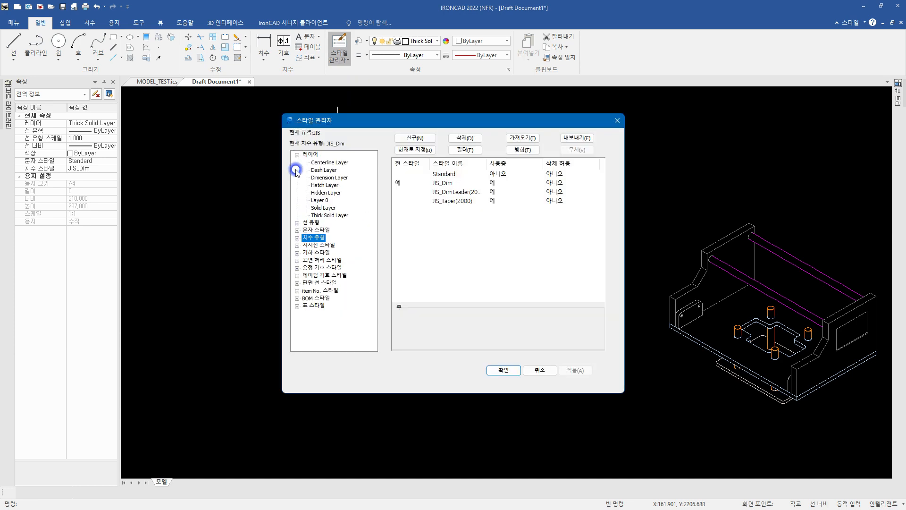
click(297, 238)
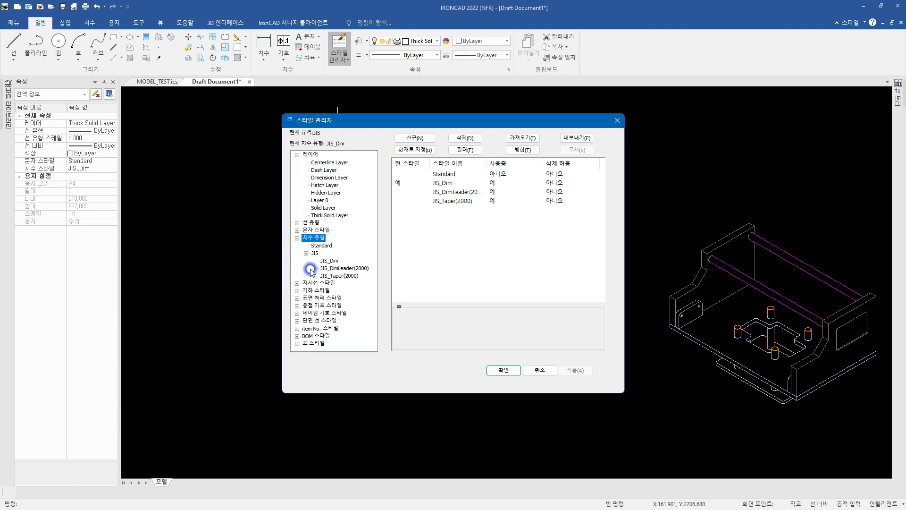
click(322, 245)
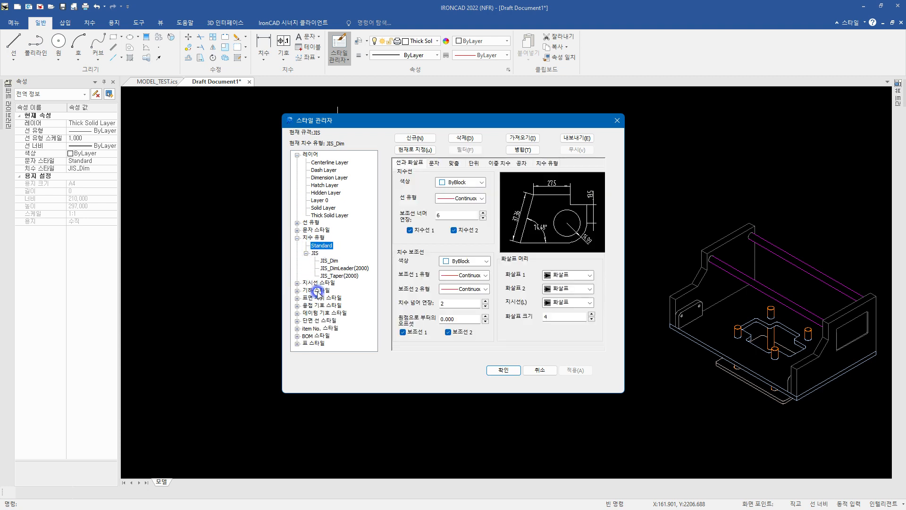
Step: Examine the Standard leader, geometric tolerance and surface finish styles, and close the style manager
click(298, 283)
click(318, 291)
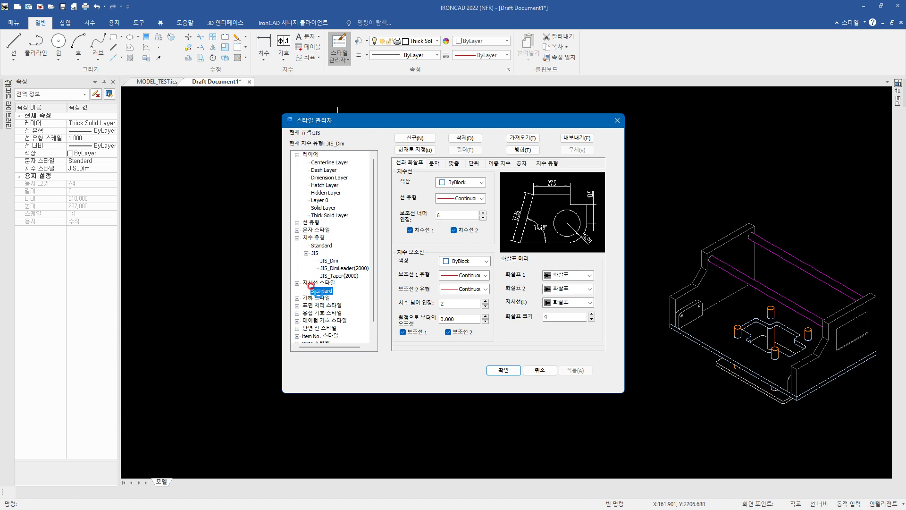
click(297, 298)
click(322, 306)
click(297, 322)
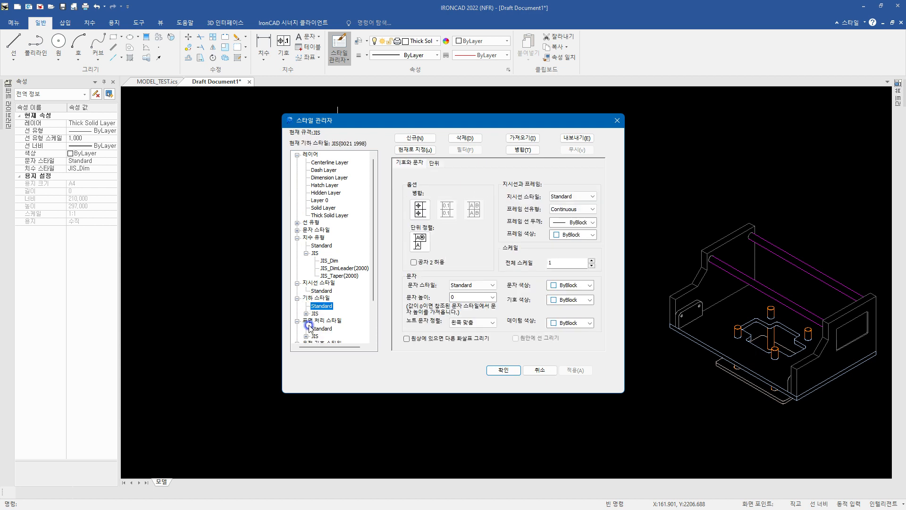
click(322, 329)
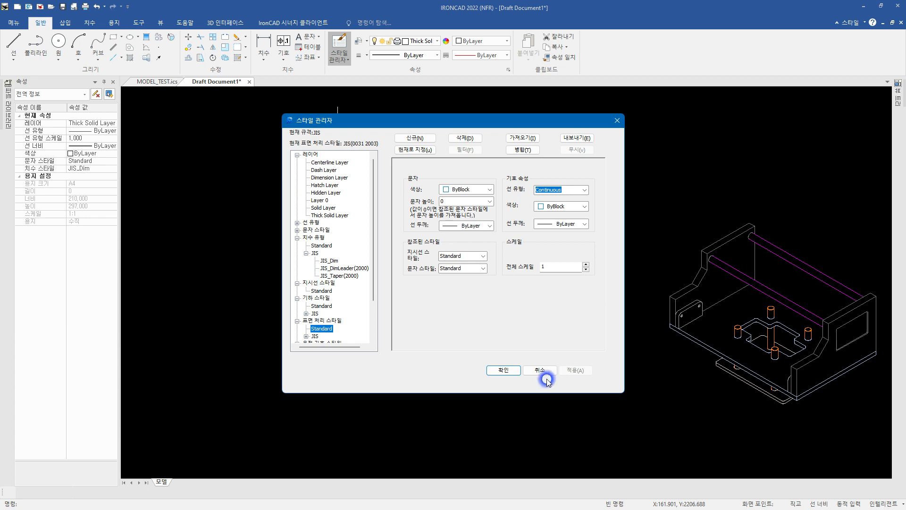
click(504, 371)
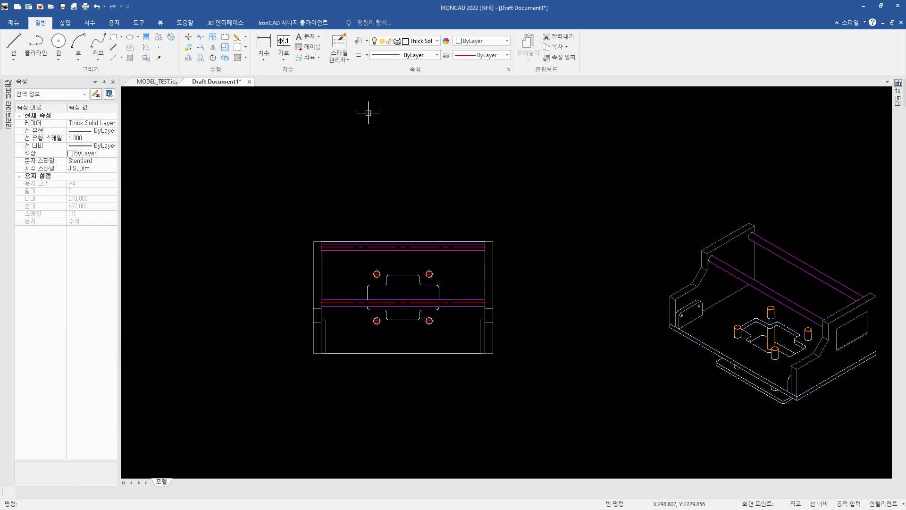
Step: Dimension the overall height of the top view between its two right-hand corners, placing the dimension outside the right edge
click(266, 43)
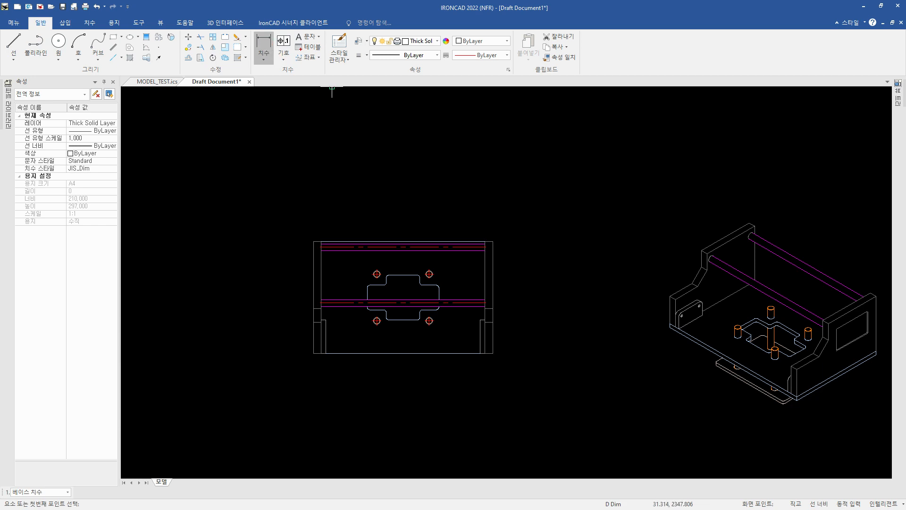
click(492, 353)
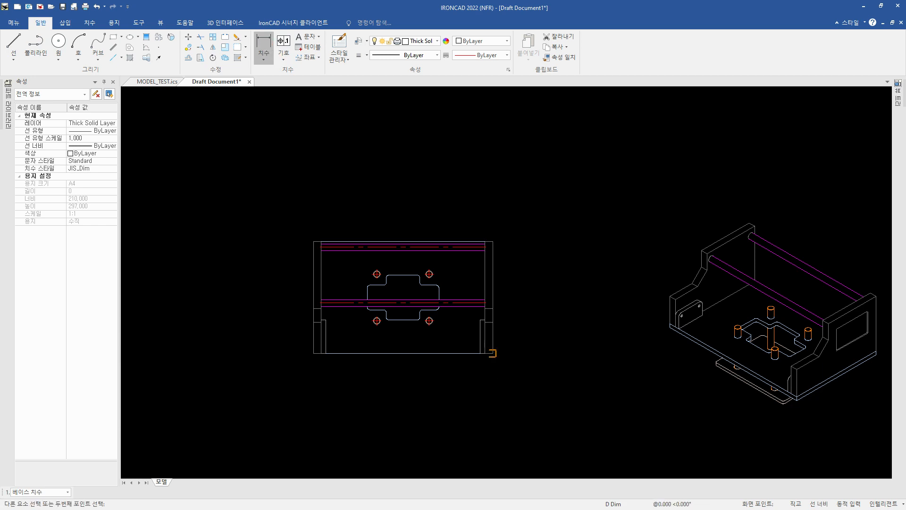
click(493, 242)
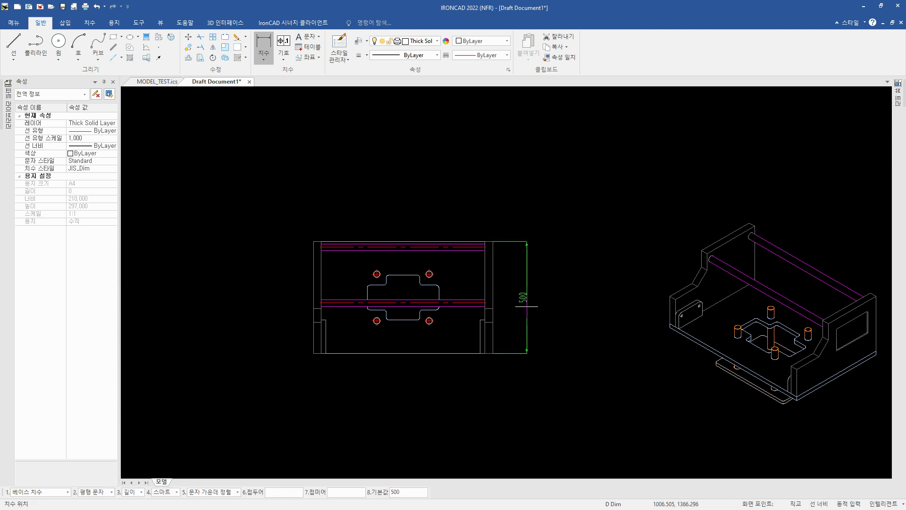
click(527, 307)
scroll(544, 295, up, 2)
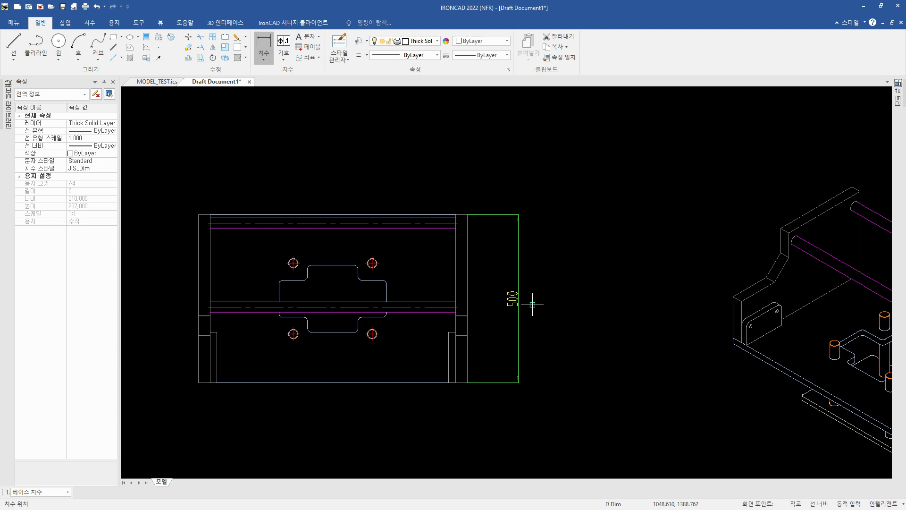
Step: Define a geometric tolerance with the angularity symbol, value 0.04, the (+) modifier and the circled M material condition
click(298, 54)
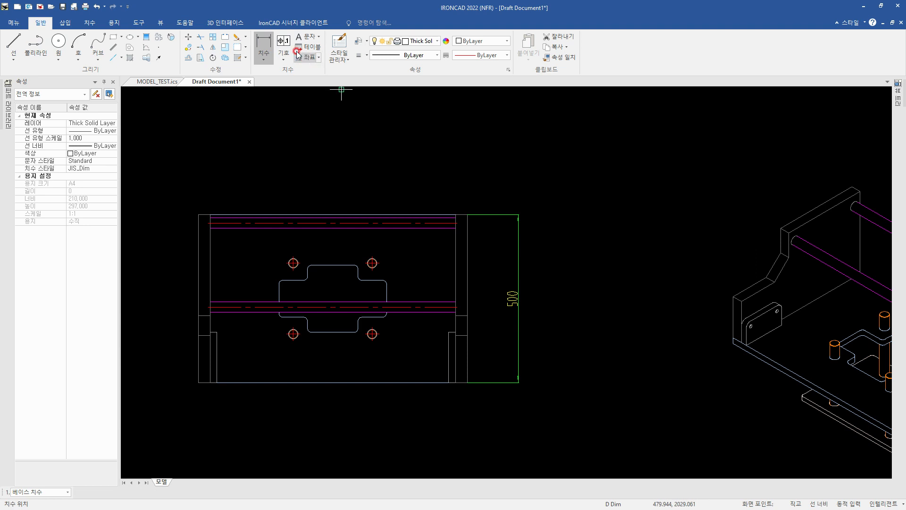
click(465, 252)
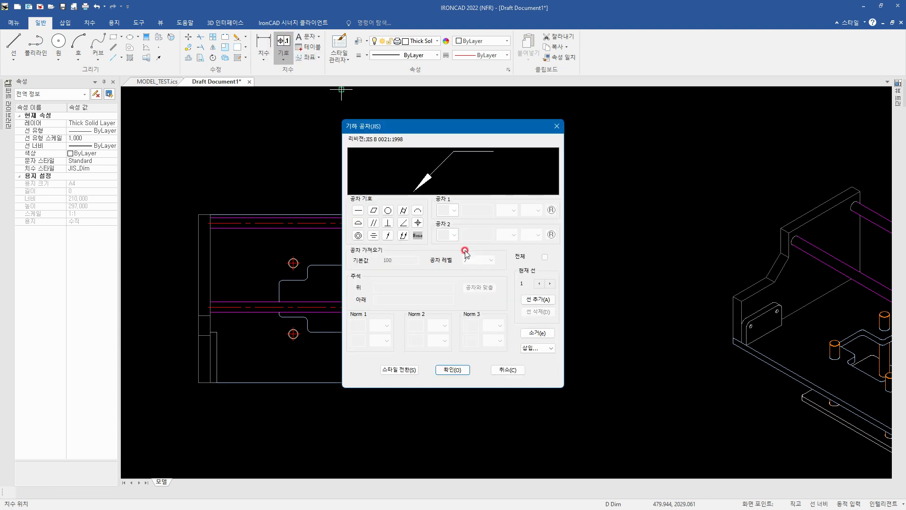
click(373, 222)
click(405, 217)
click(403, 222)
click(506, 211)
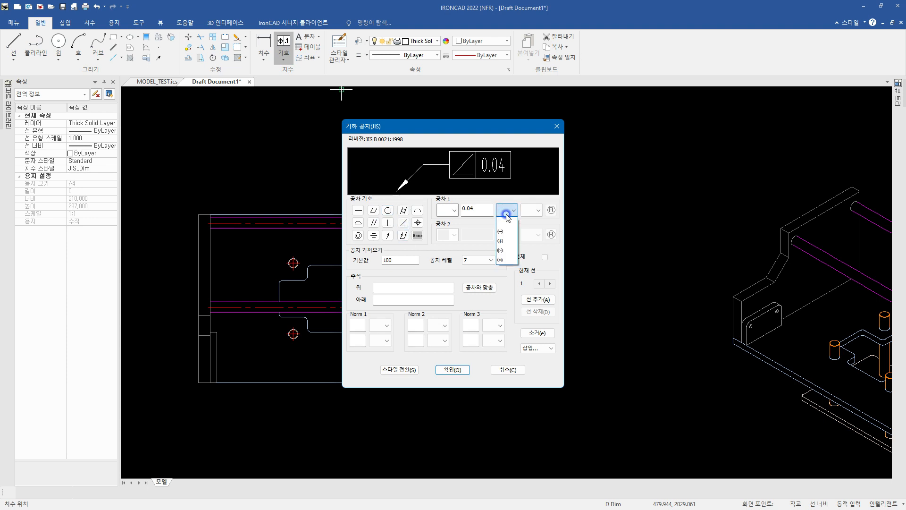
click(501, 241)
click(532, 210)
click(536, 252)
click(532, 210)
click(537, 266)
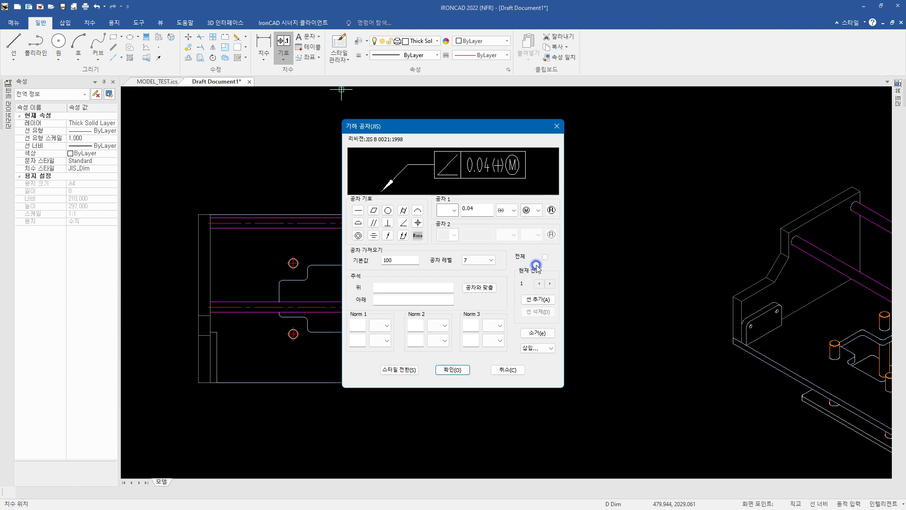
click(452, 370)
Step: Attach the tolerance frame to the top view's right edge and place it above the upper-right corner
click(467, 258)
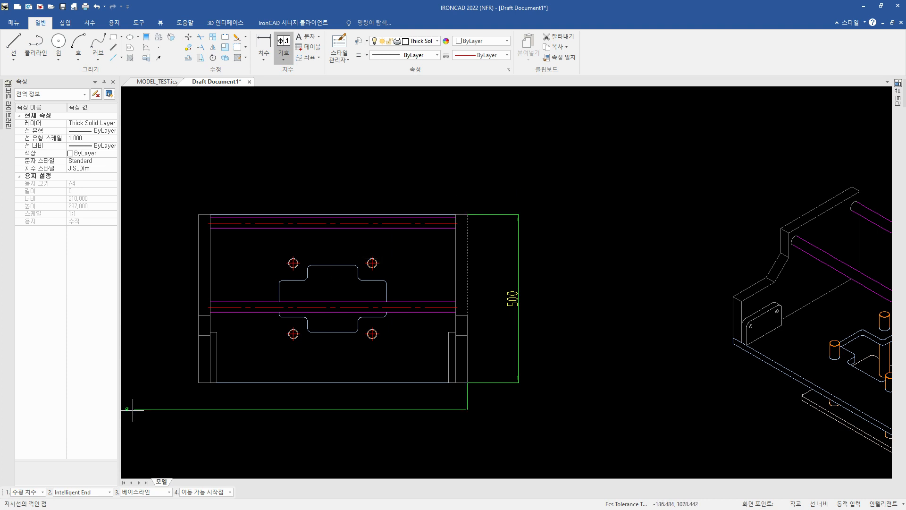
click(45, 493)
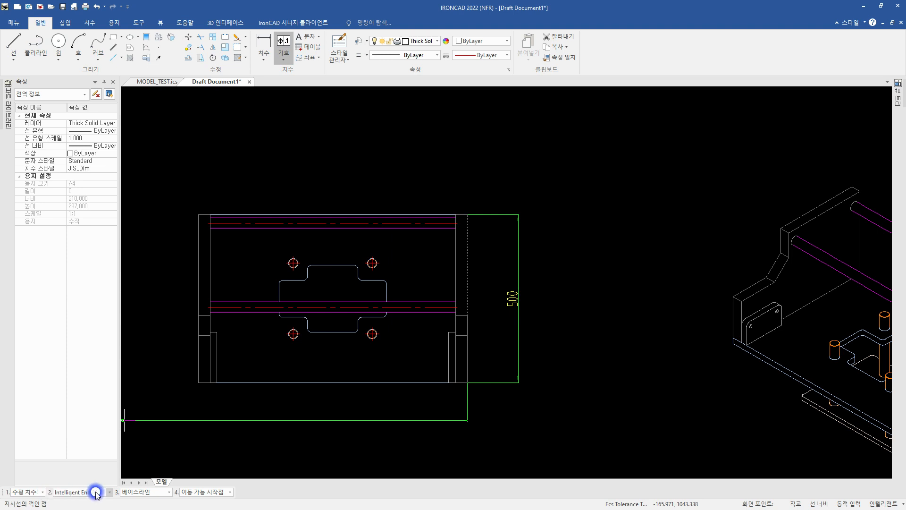
click(488, 175)
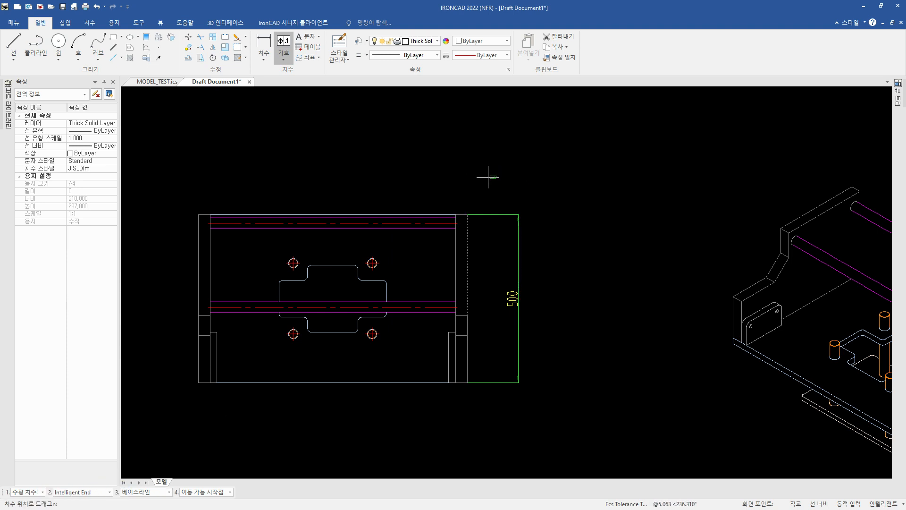
click(486, 185)
scroll(486, 172, up, 6)
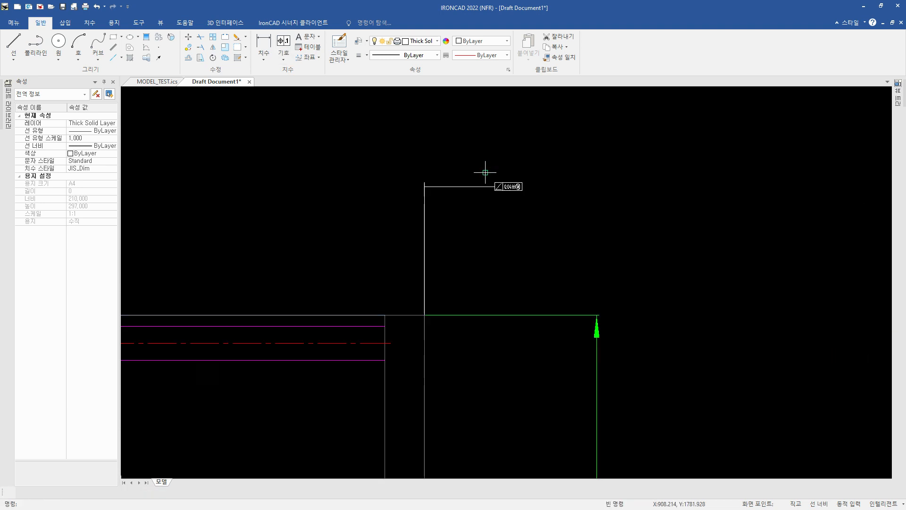
scroll(477, 274, down, 5)
middle_drag(484, 293, 455, 218)
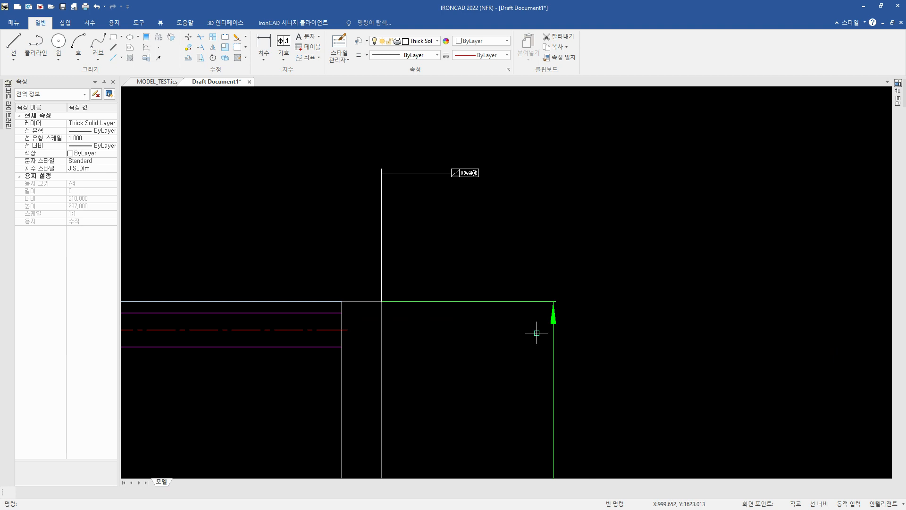
Step: Check the properties of the vertical dimension and review the layer list and layer settings
click(554, 326)
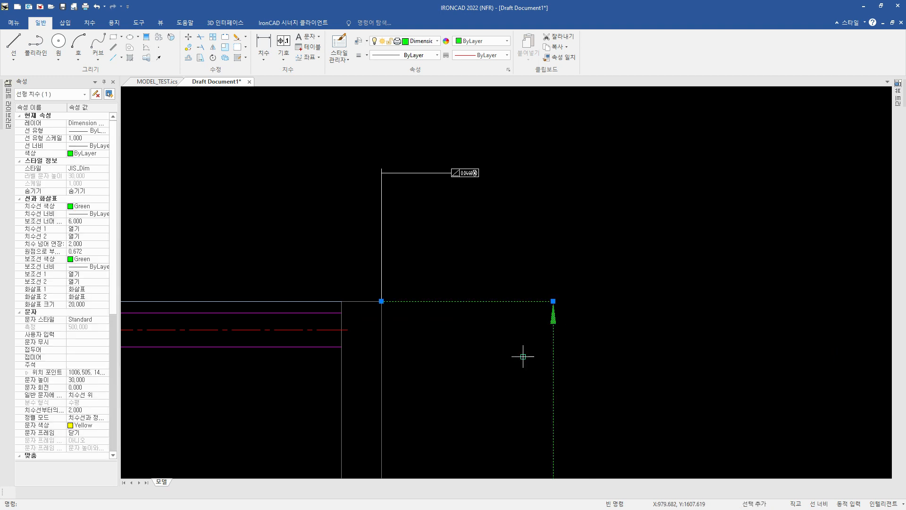
key(Escape)
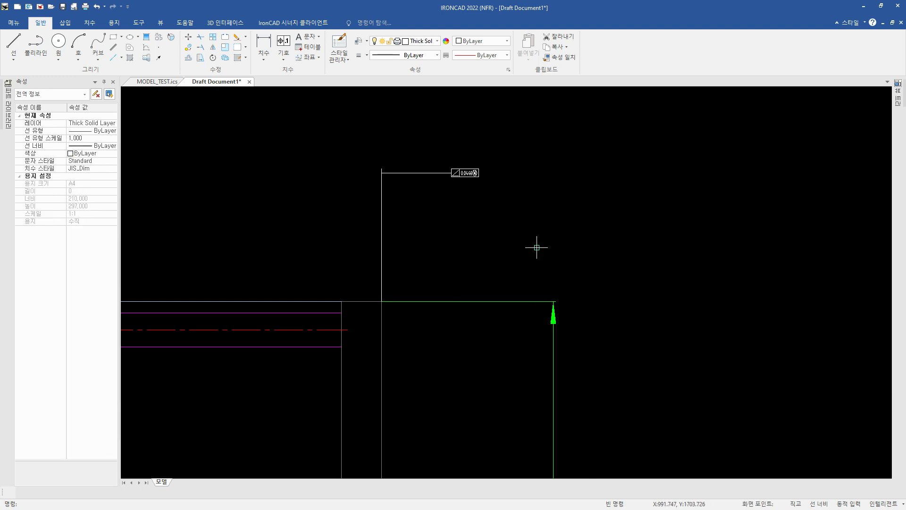
click(364, 43)
click(437, 41)
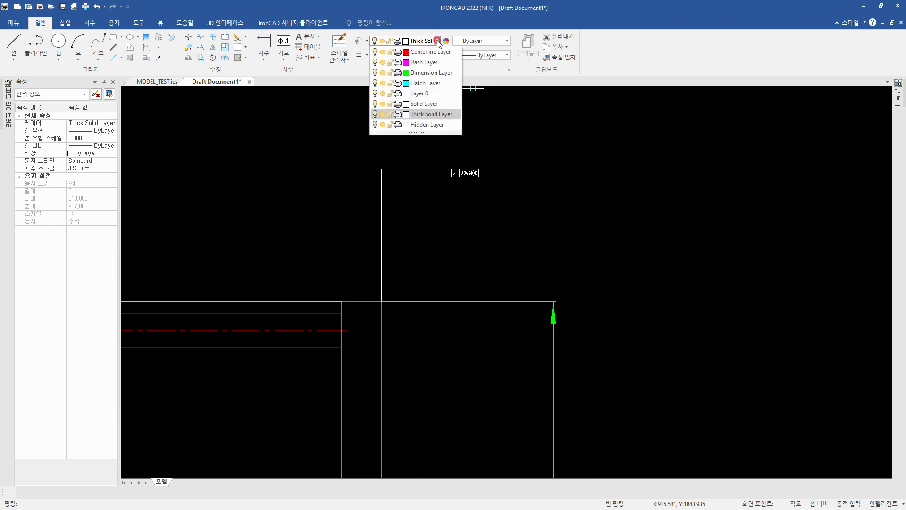
click(392, 116)
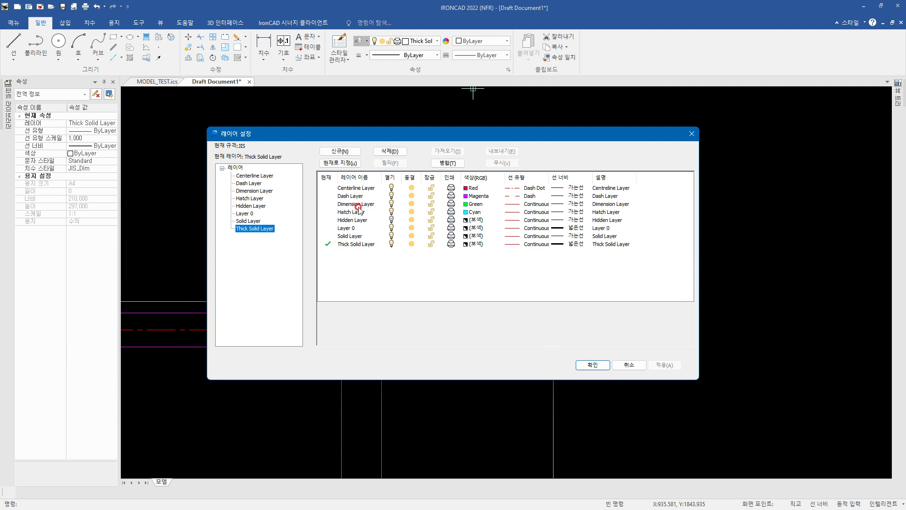
click(629, 366)
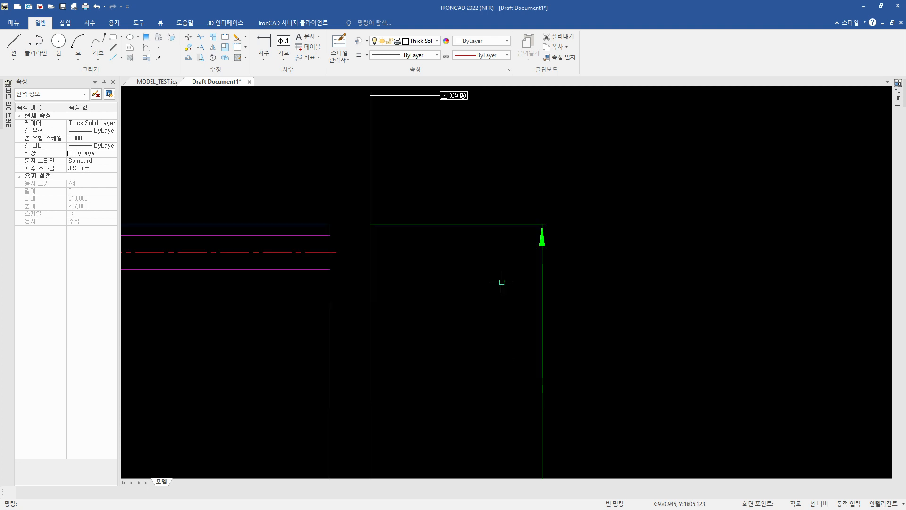
click(542, 317)
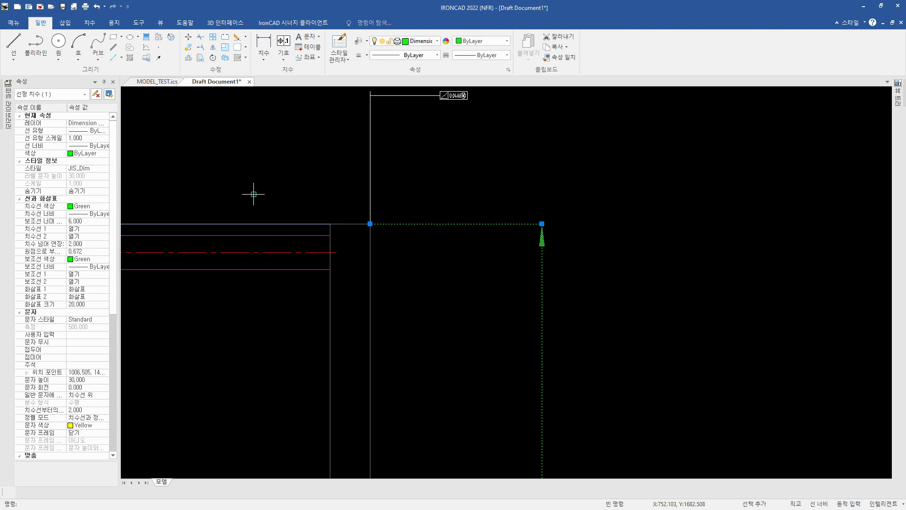
key(Escape)
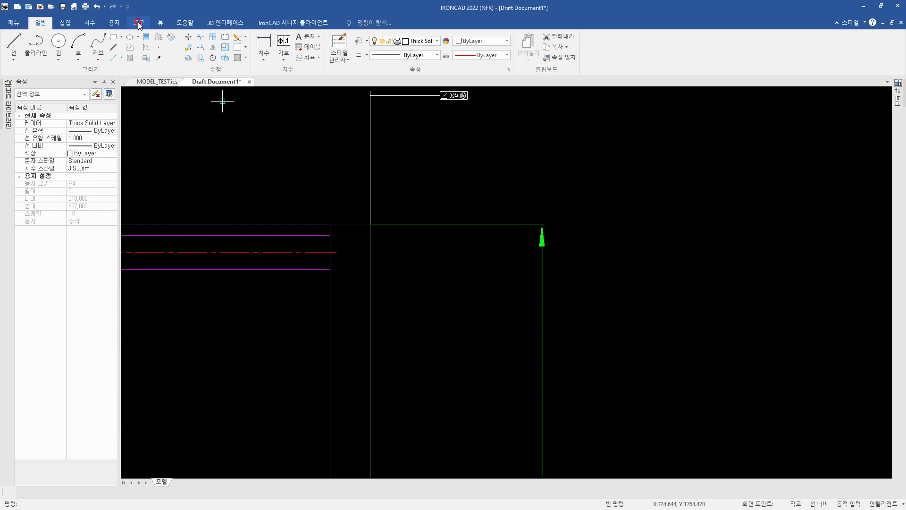
Step: In the system options' auto layer rules, assign datum symbols (데이텀 기호) to Dimension Layer
click(139, 24)
click(144, 47)
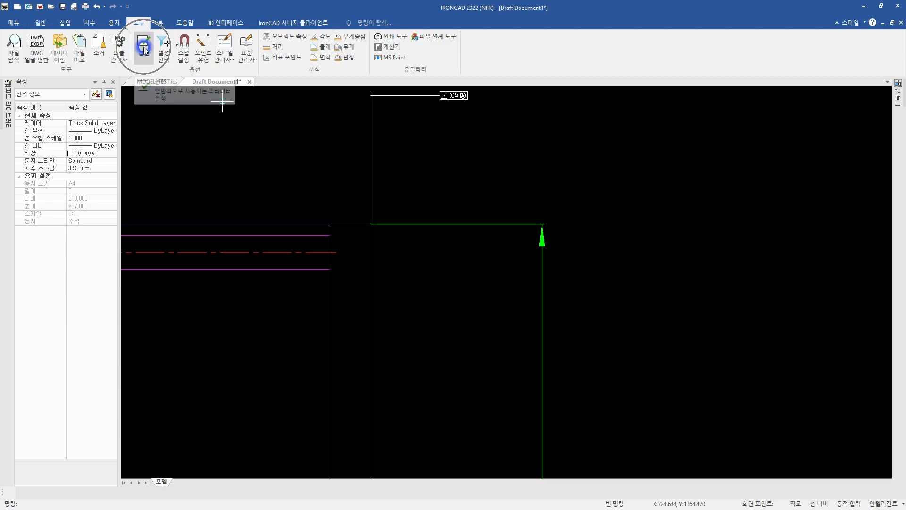
click(145, 49)
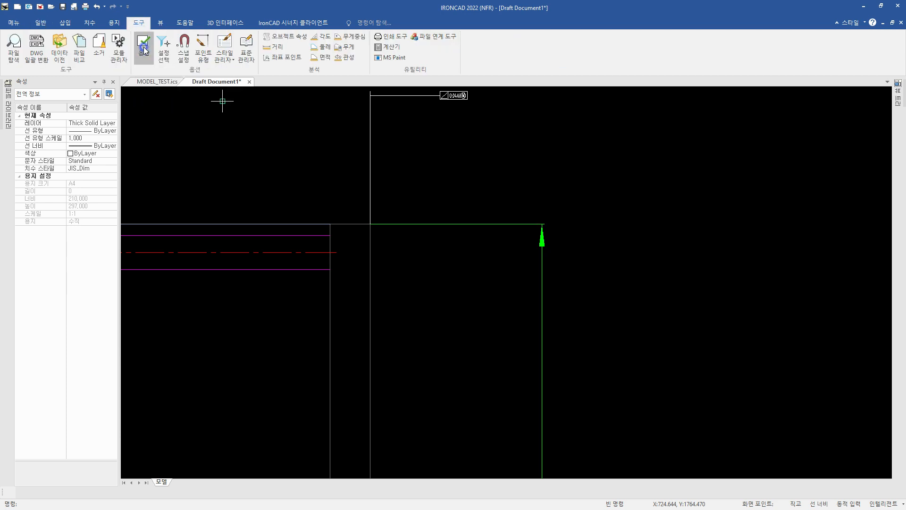
click(144, 48)
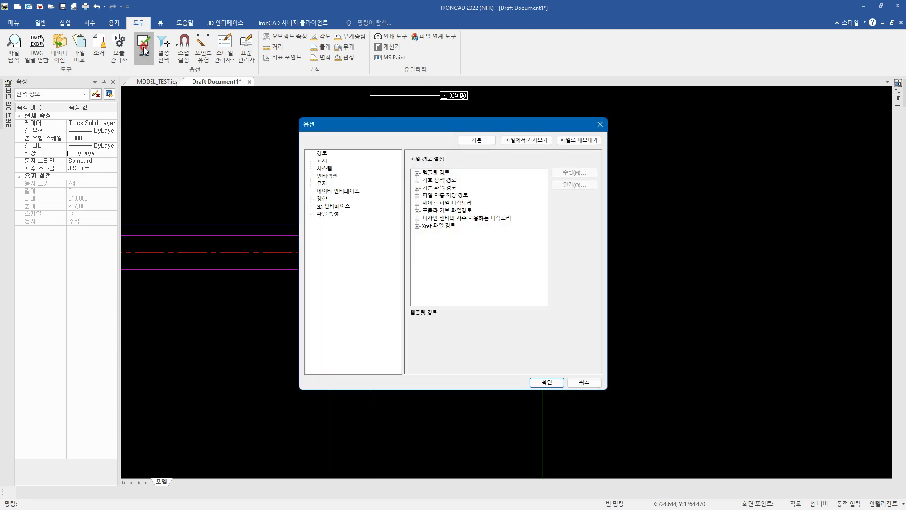
click(325, 169)
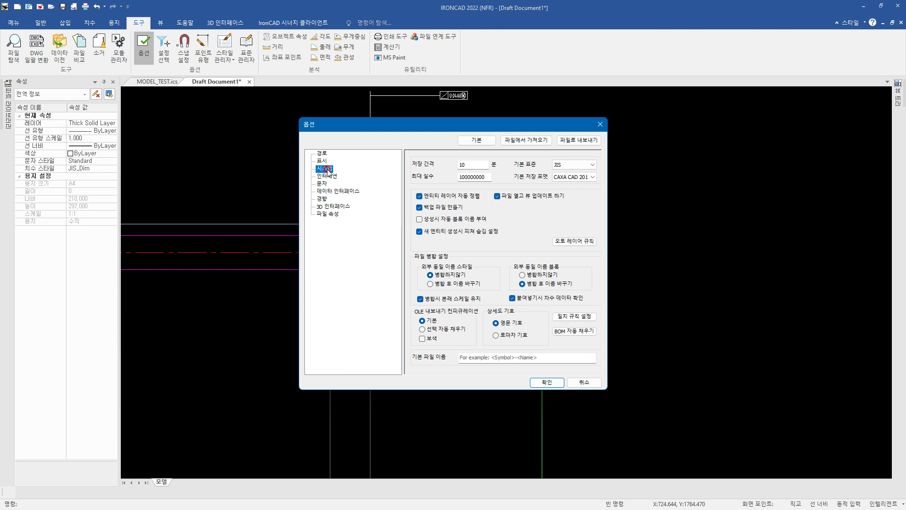
click(573, 241)
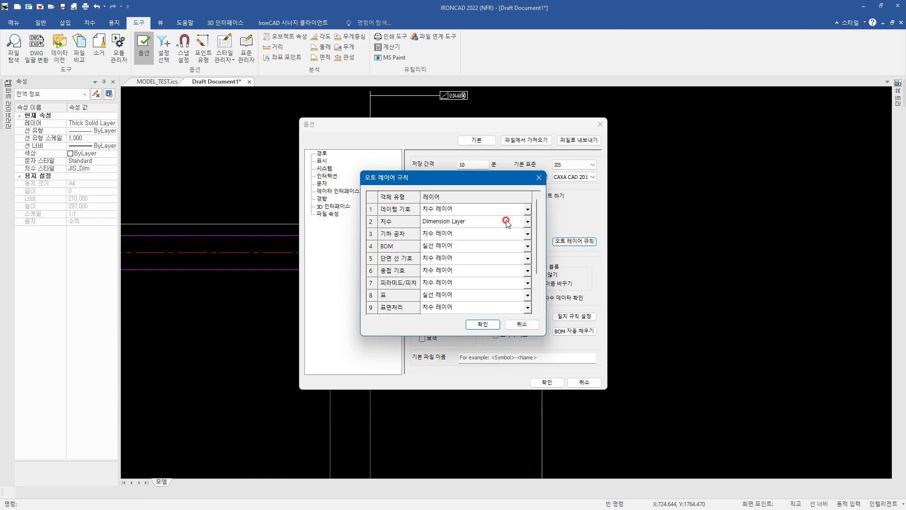
click(528, 209)
click(527, 210)
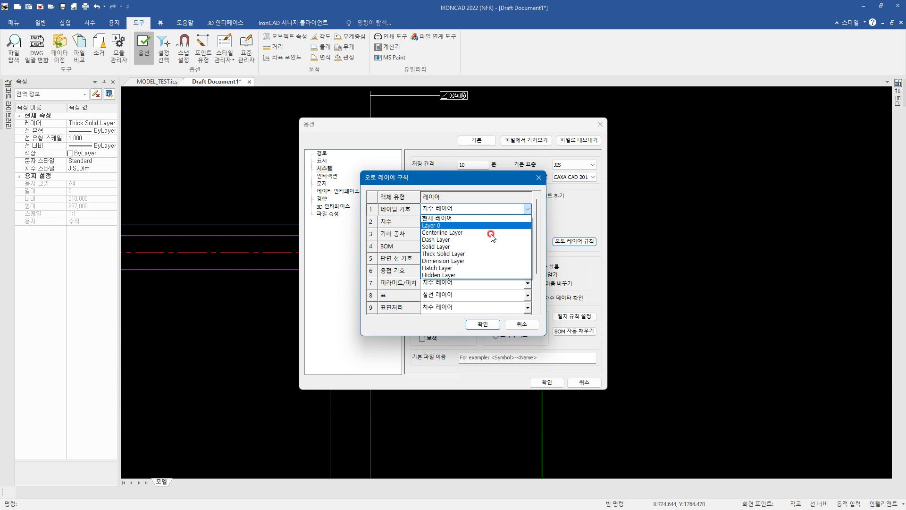
click(489, 260)
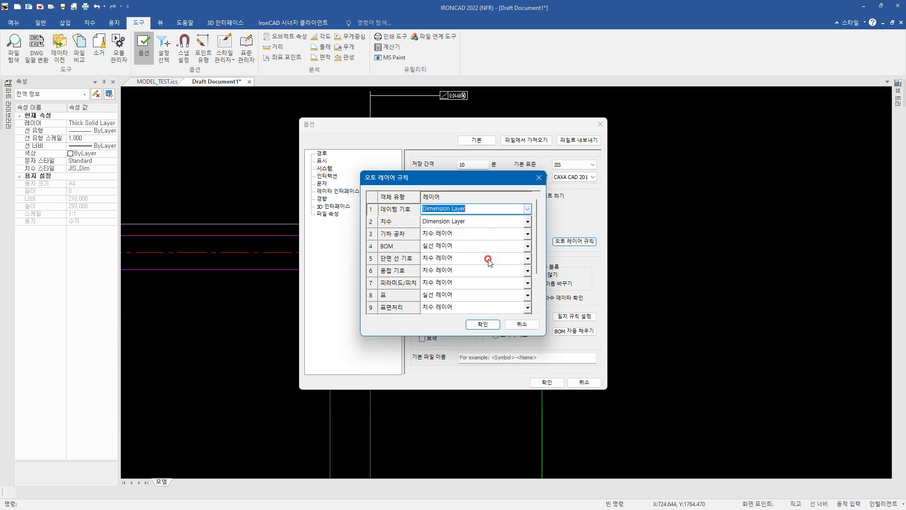
Step: Review the auto layer rules for dimensions, geometric tolerances, BOM and the remaining object types, and accept the rules and options
click(453, 221)
click(528, 221)
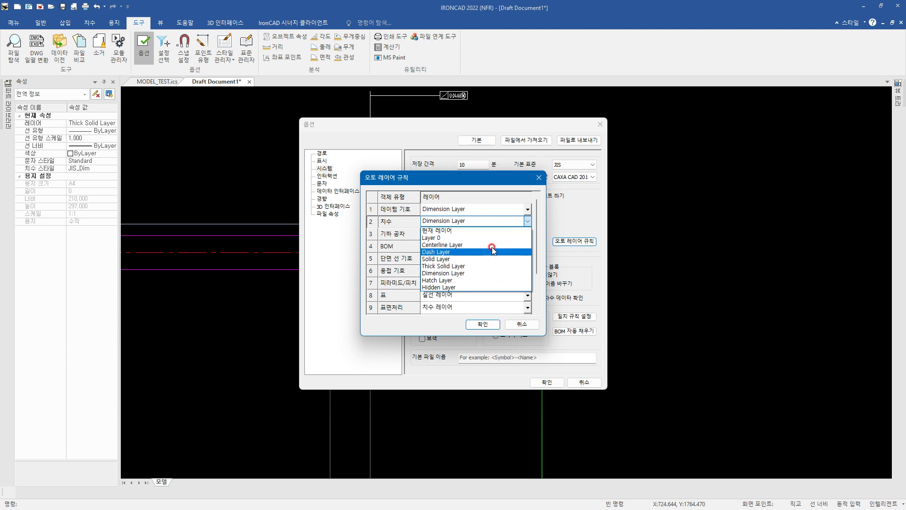
click(463, 220)
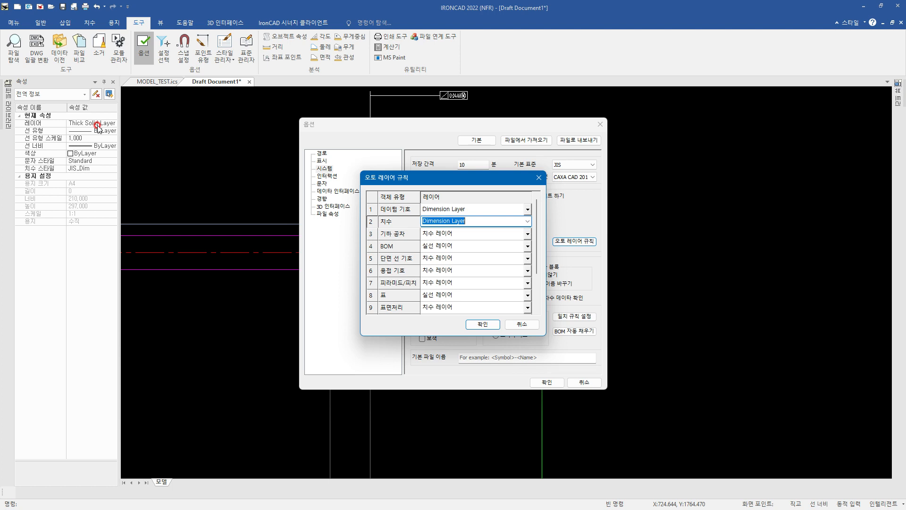
click(527, 233)
click(527, 233)
click(528, 248)
click(529, 247)
click(528, 247)
click(528, 248)
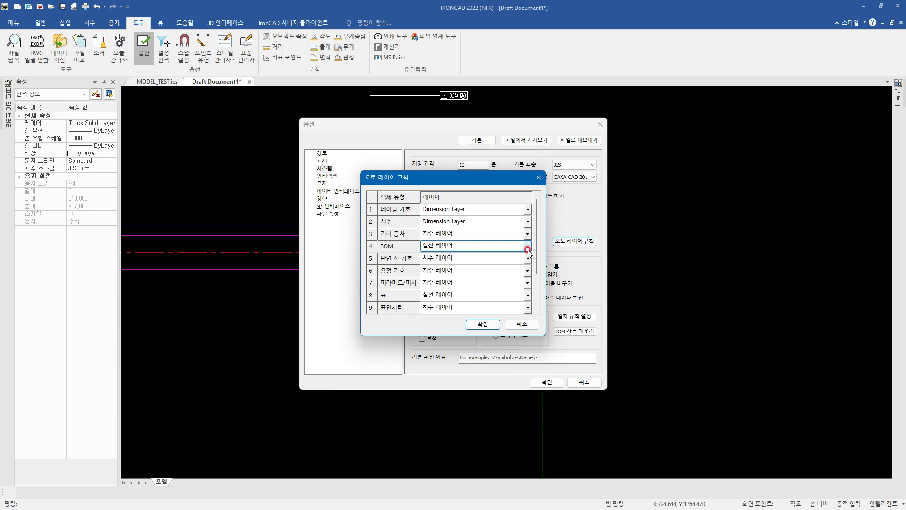
click(484, 326)
click(414, 212)
drag(536, 263, 485, 301)
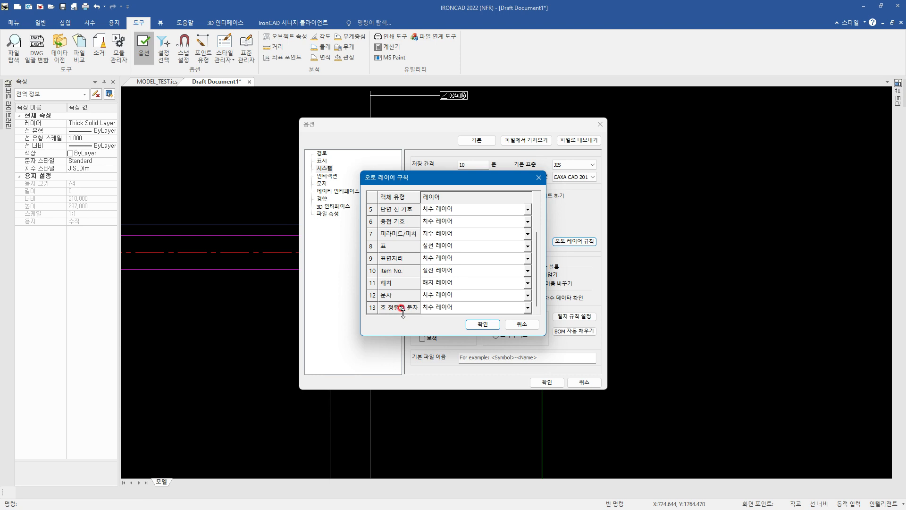
click(484, 324)
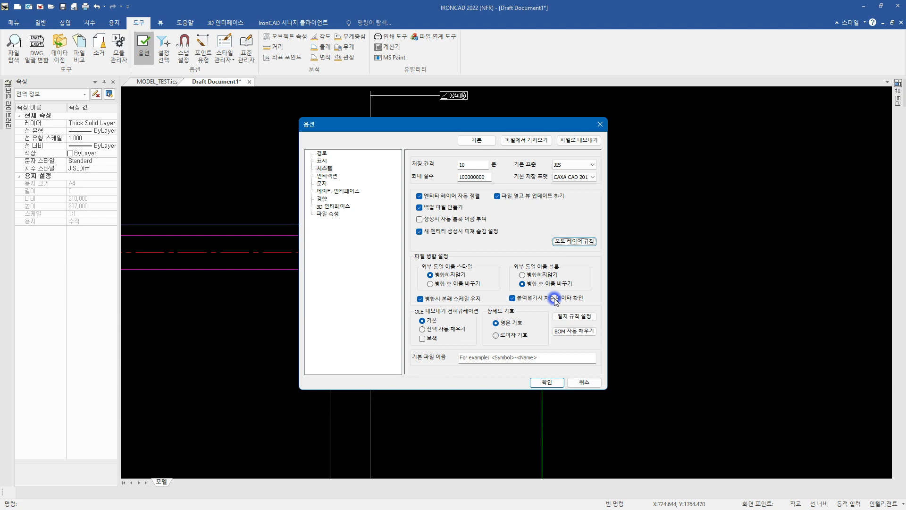
click(549, 382)
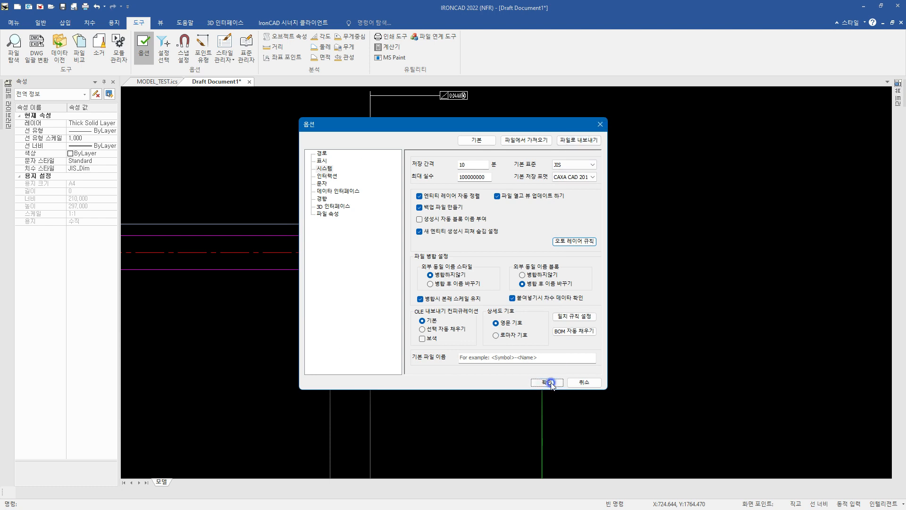
Step: Change the existing geometric tolerance's symbol to parallelism and check the layer in its properties
middle_drag(470, 181, 502, 285)
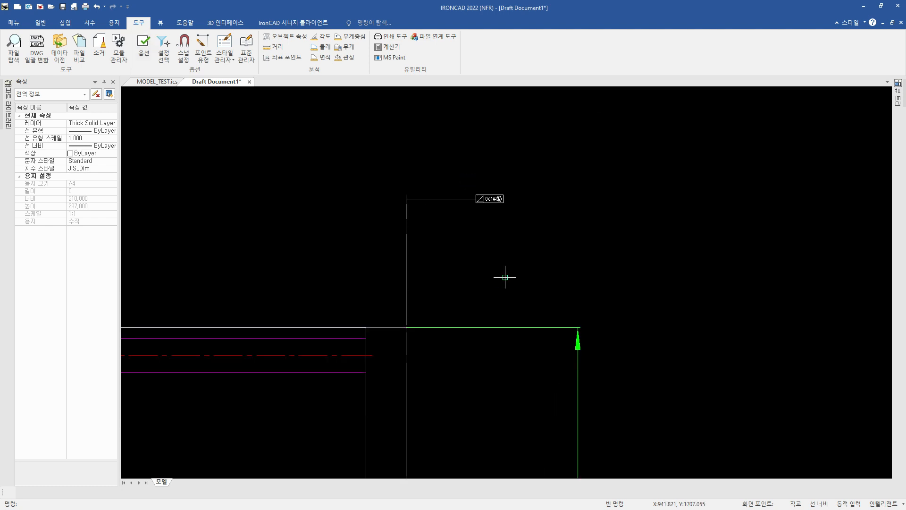
click(489, 199)
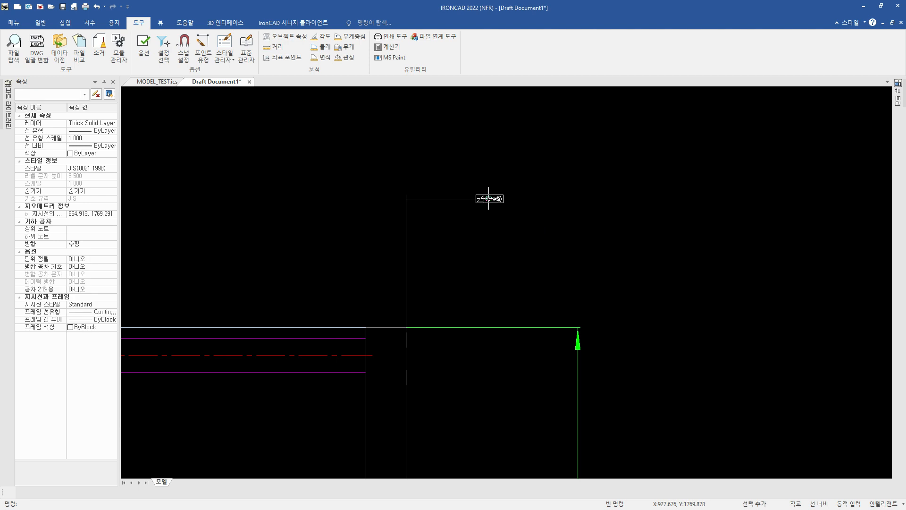
double_click(489, 198)
click(375, 223)
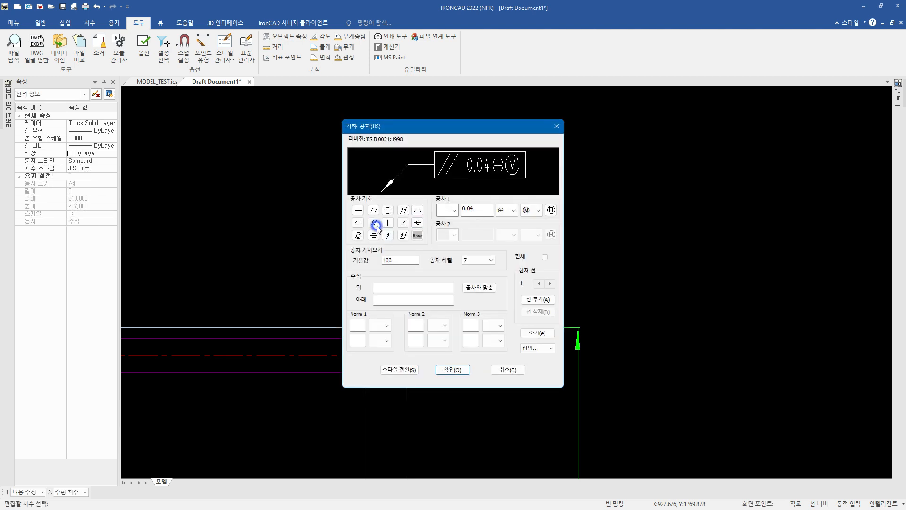
key(Return)
click(489, 199)
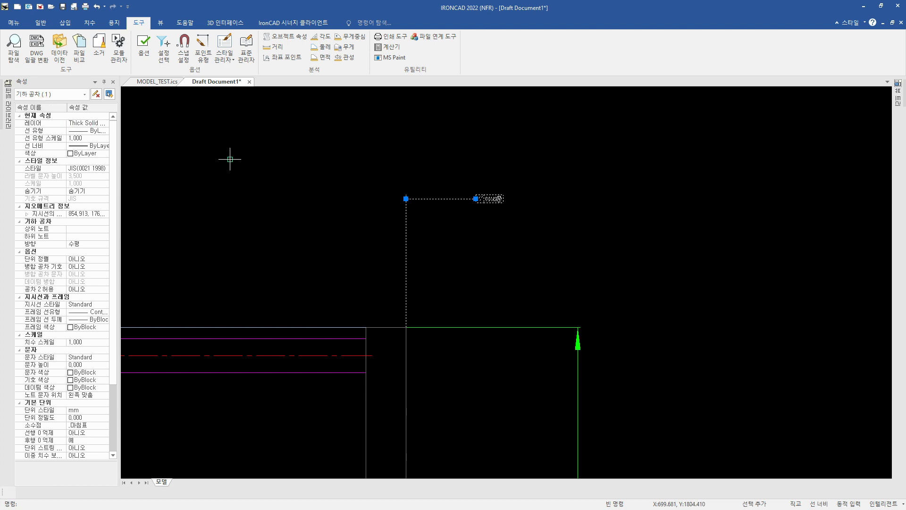
key(Escape)
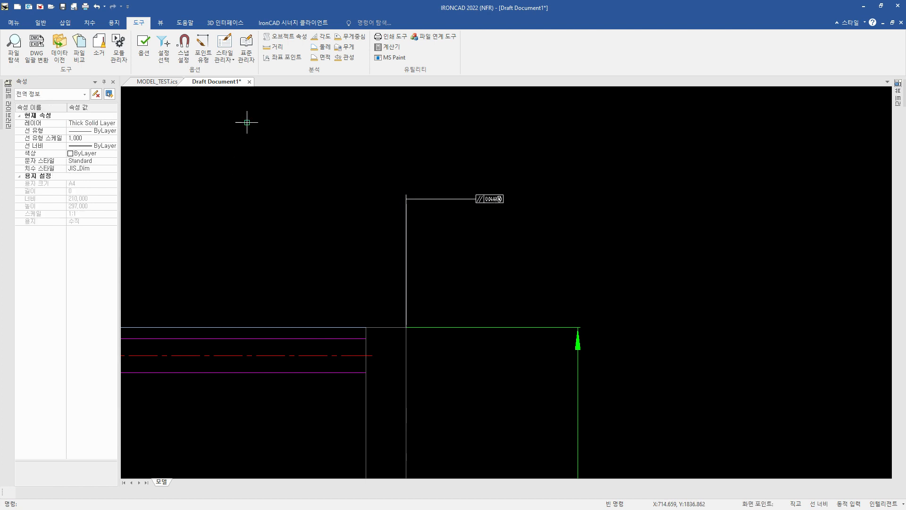
Step: In the system options' auto layer rules, assign geometric tolerances (기하 공차) to Dimension Layer and accept the options
click(139, 48)
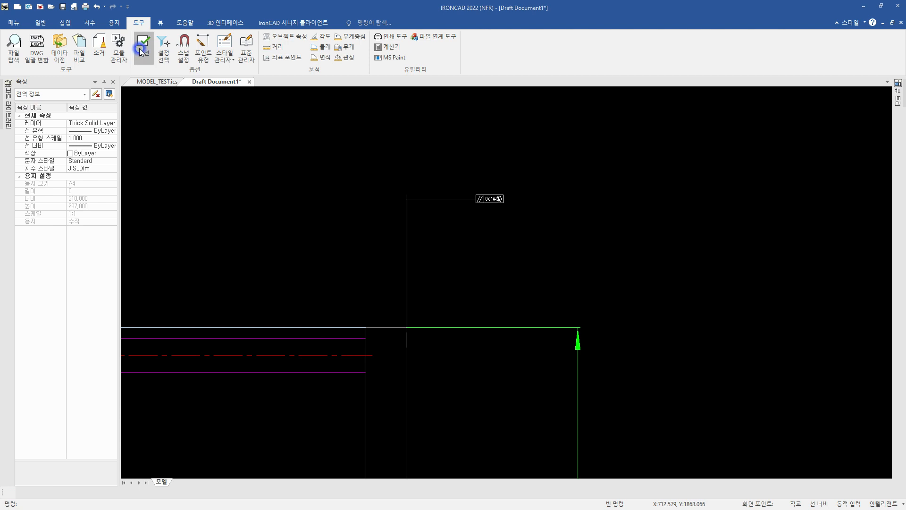
click(140, 50)
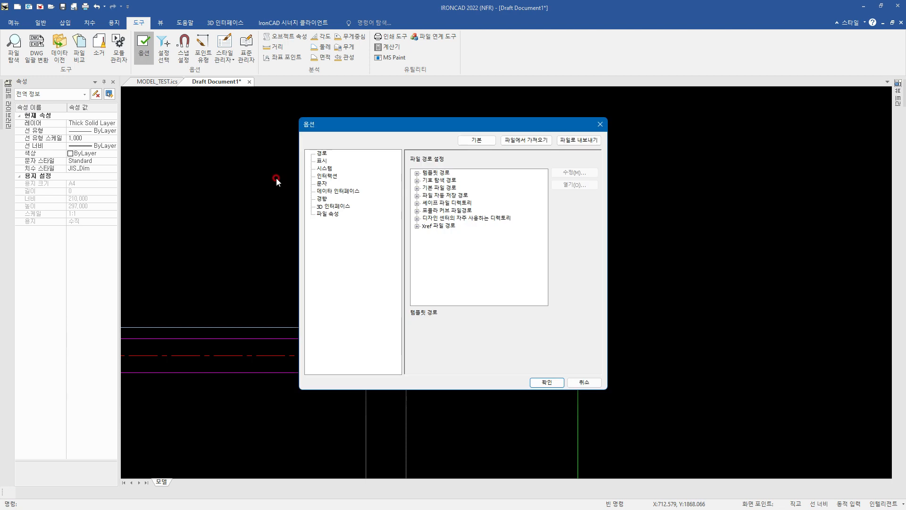
click(327, 169)
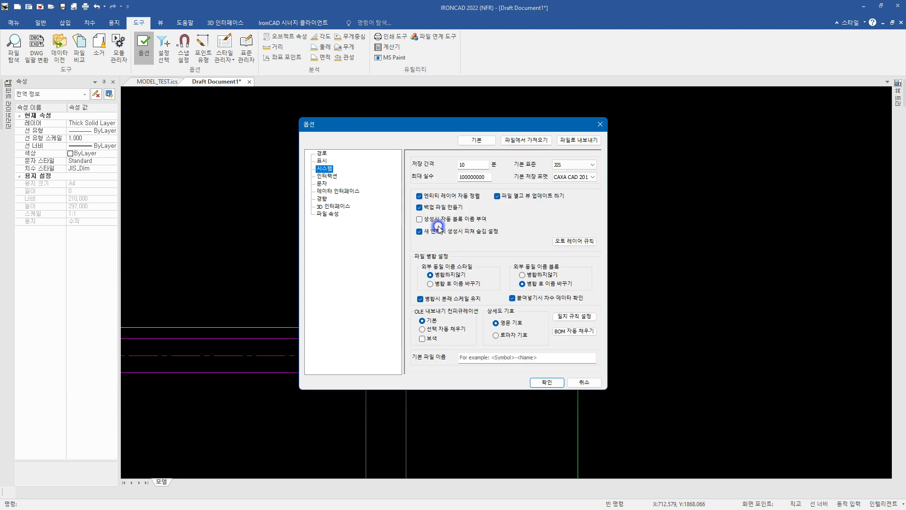
click(574, 241)
click(380, 209)
click(378, 235)
click(528, 234)
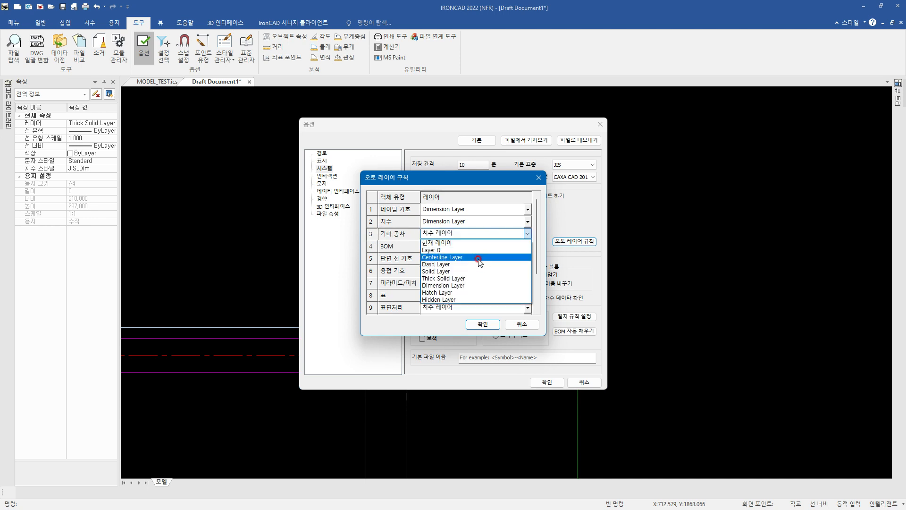
click(478, 287)
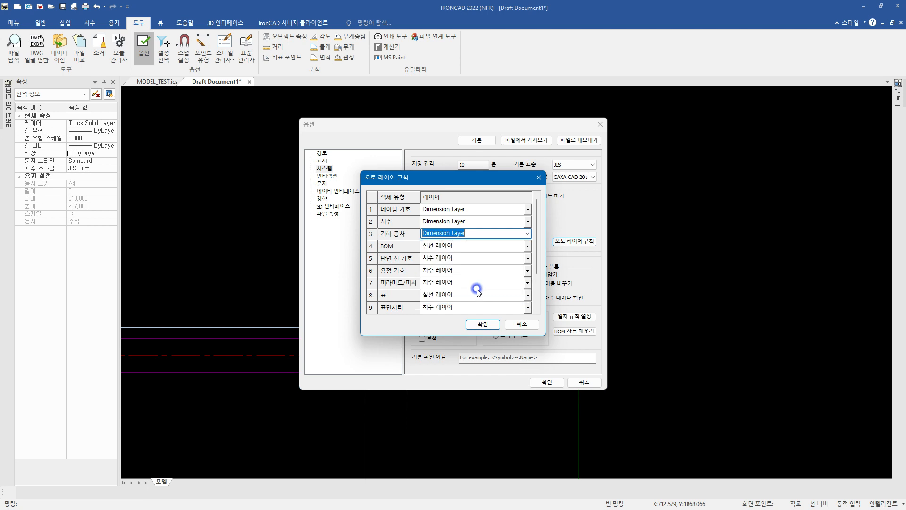
click(479, 325)
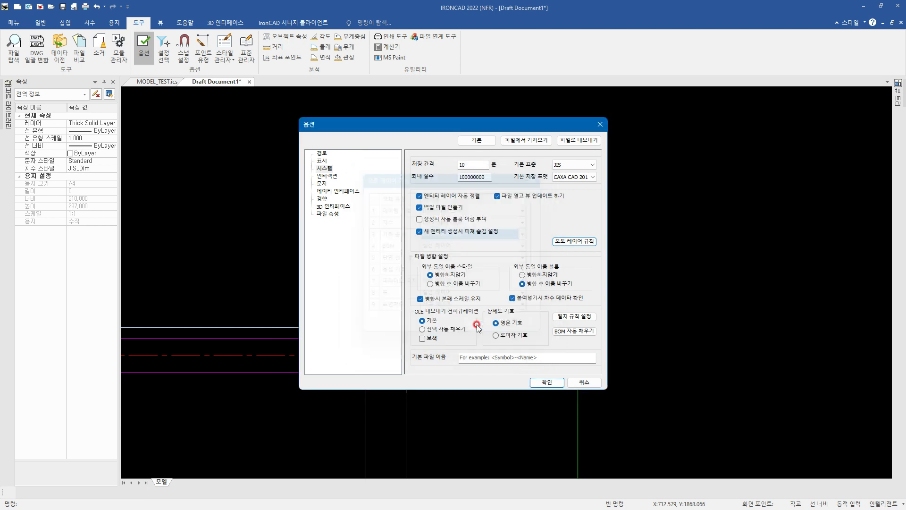
click(541, 381)
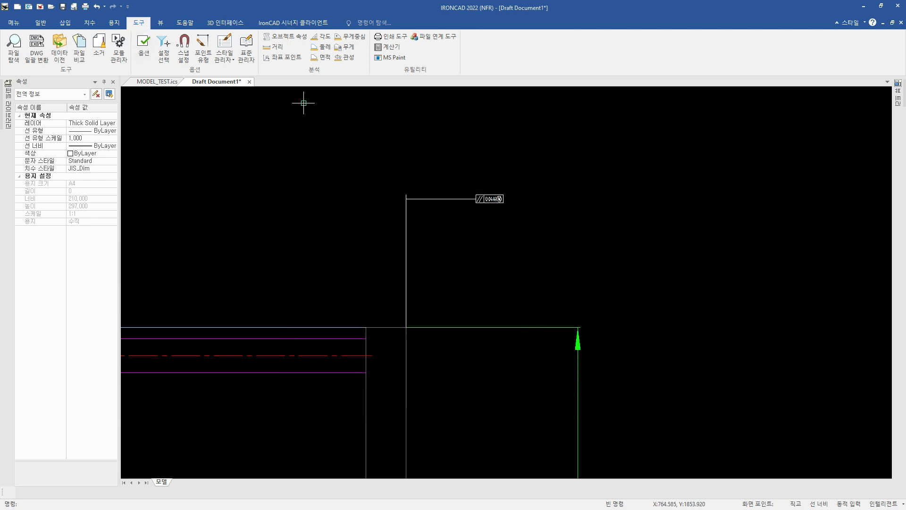
Step: Define a new parallelism tolerance of 0.04 with the (+) and circled M modifiers and the upper note TEST
click(90, 23)
click(434, 57)
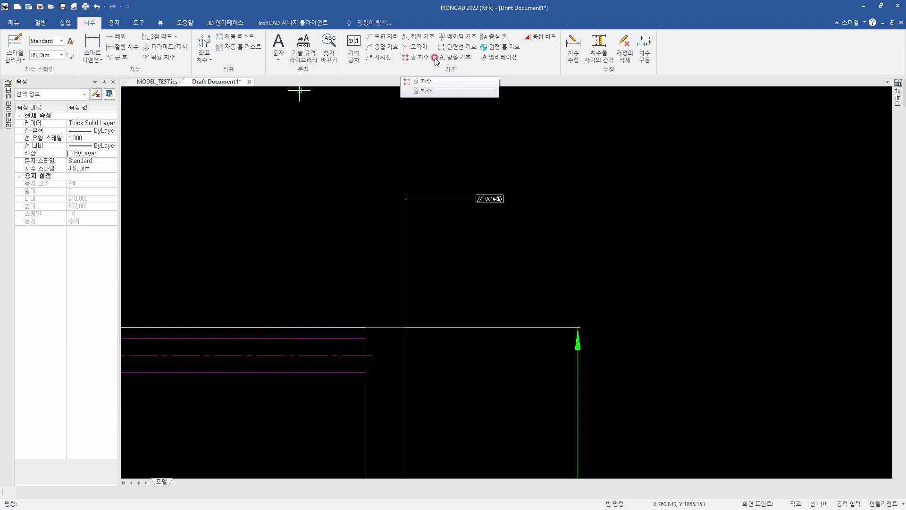
click(456, 37)
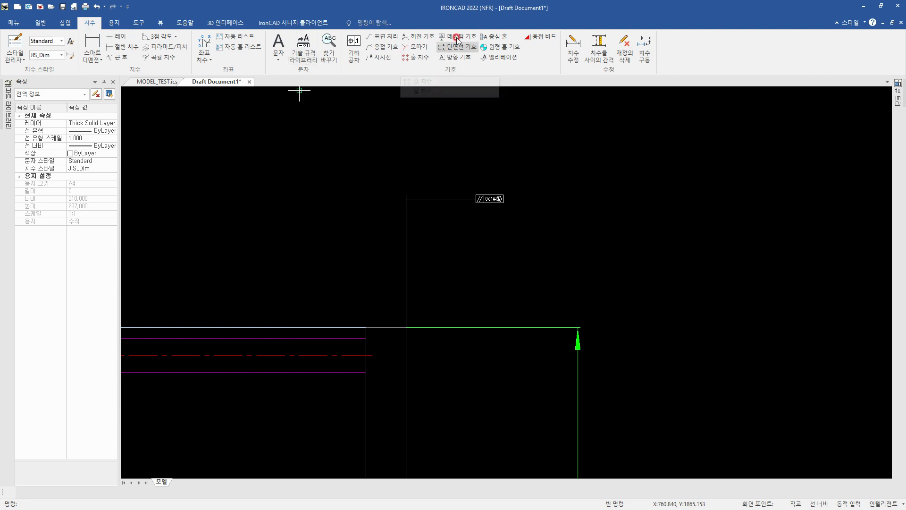
click(362, 53)
click(406, 392)
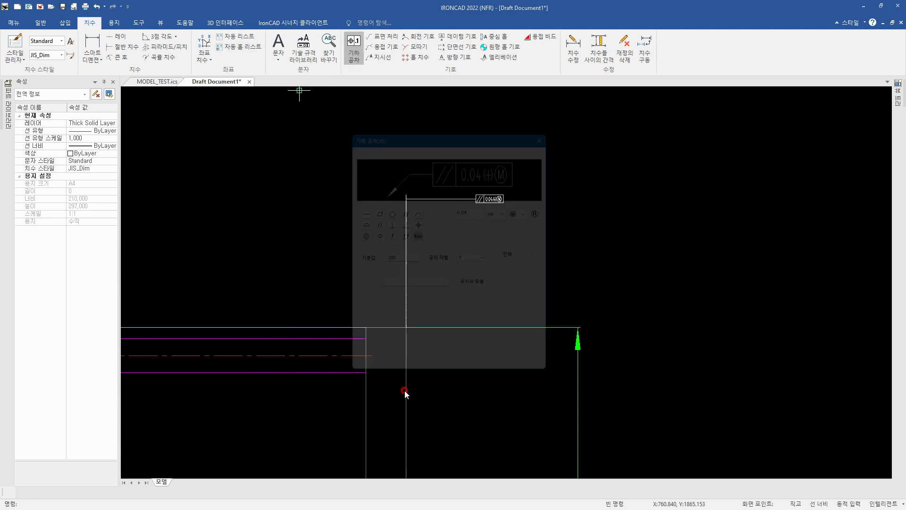
click(457, 370)
click(413, 286)
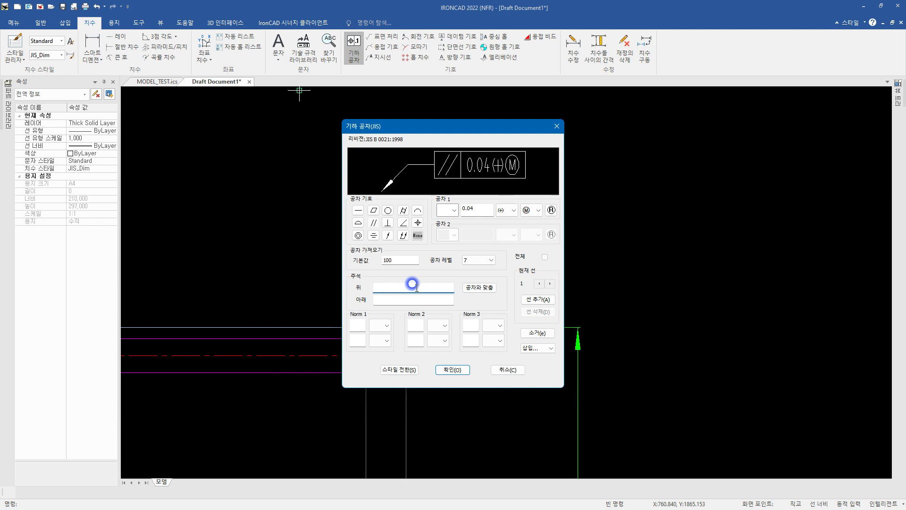
text(TEsT)
key(BackSpace)
text(ST)
key(Tab)
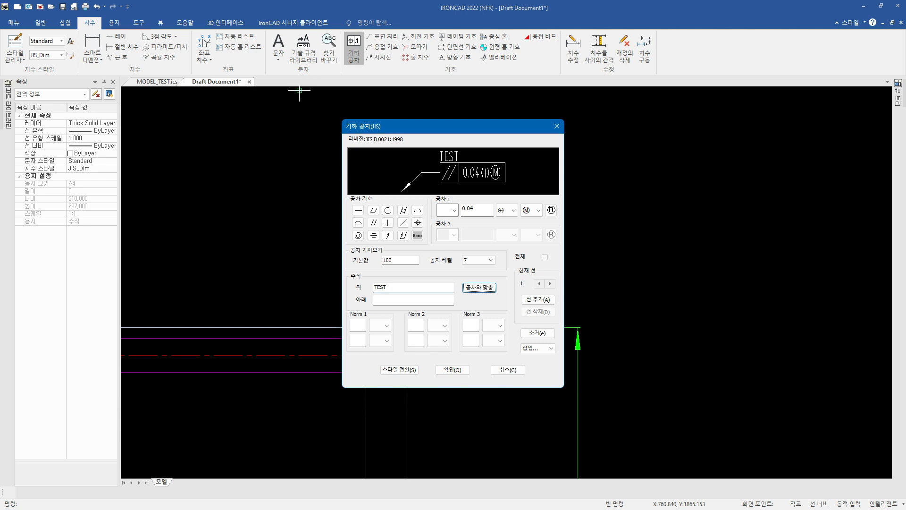
click(452, 370)
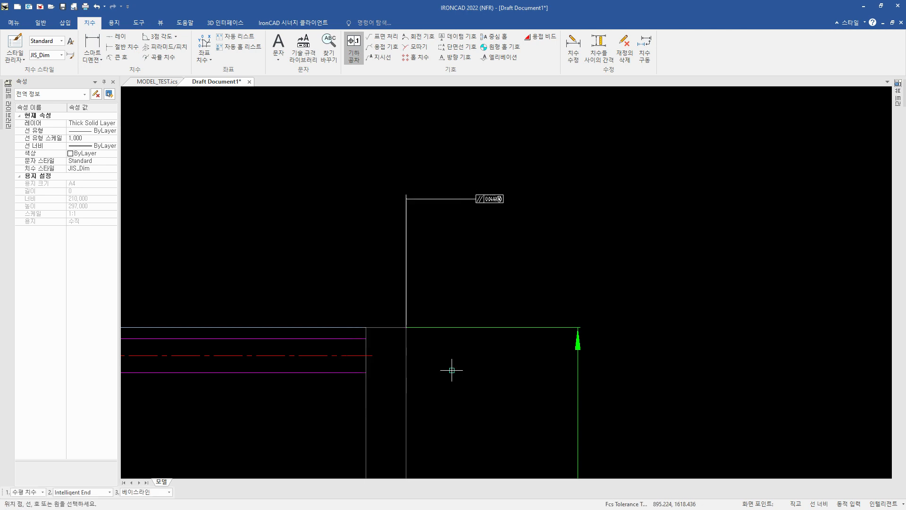
Step: Attach the new tolerance to the top view's right edge and place its frame directly below the existing tolerance frame
click(407, 413)
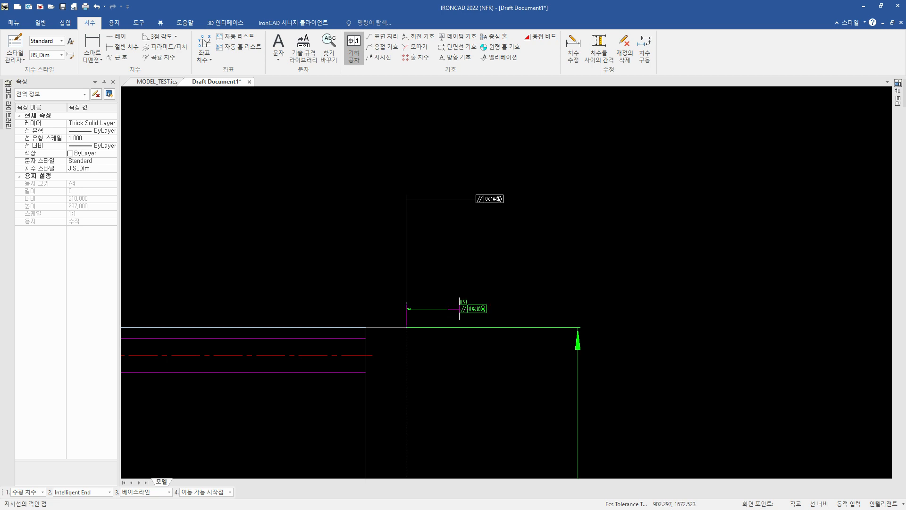
click(477, 235)
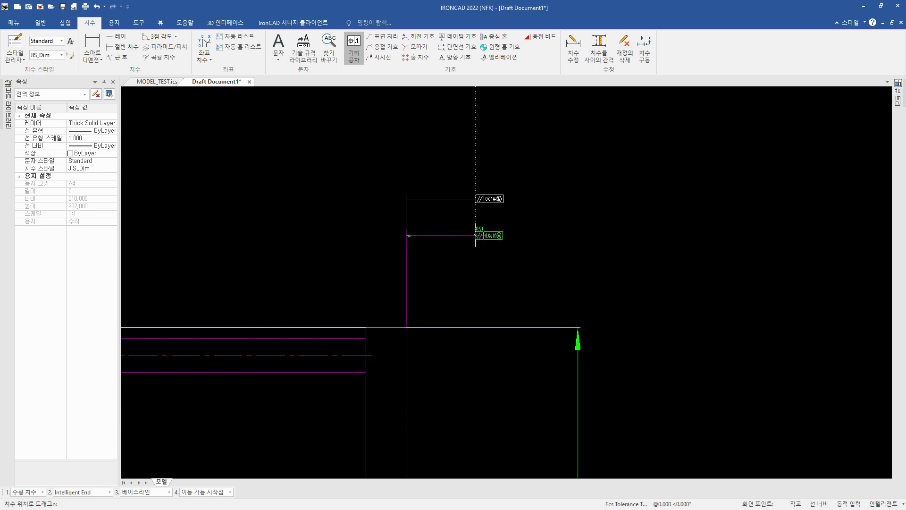
click(475, 235)
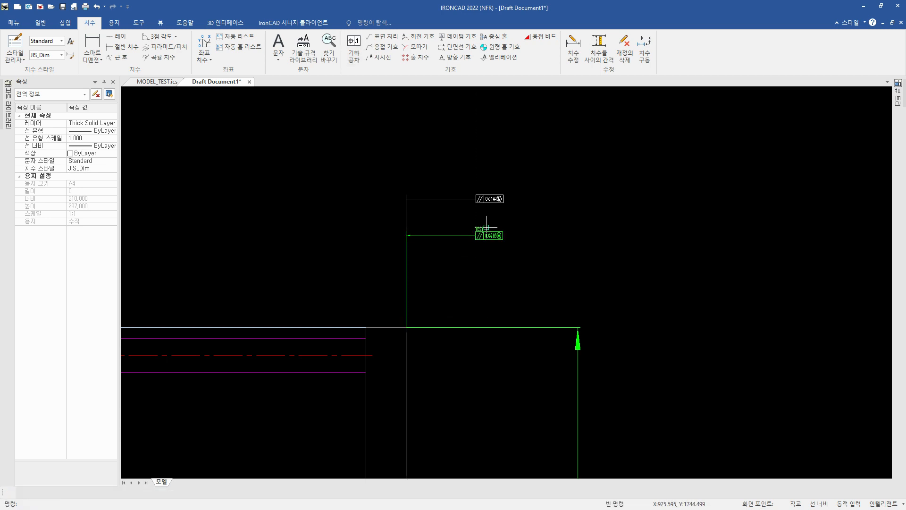
scroll(486, 235, up, 5)
scroll(485, 235, down, 3)
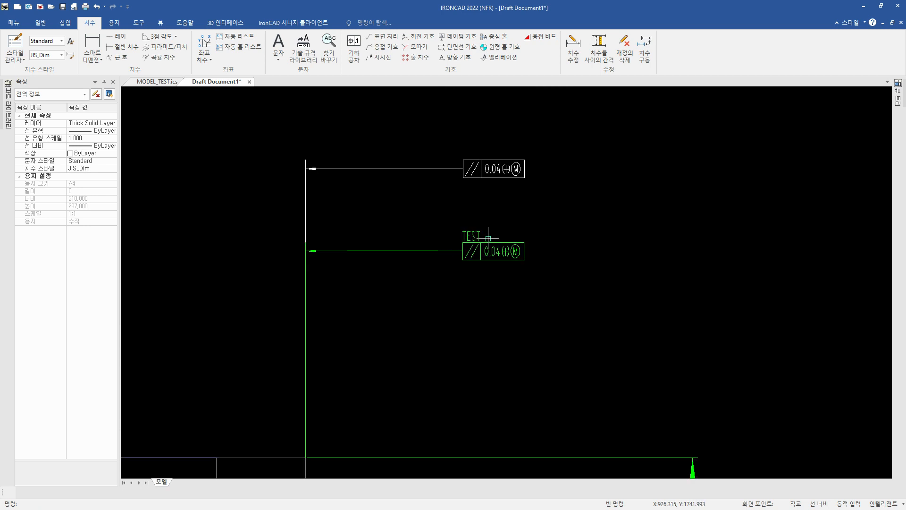
Step: Compare the layer property of the tolerance noted TEST with that of the tolerance above it, leaving both deselected
click(476, 248)
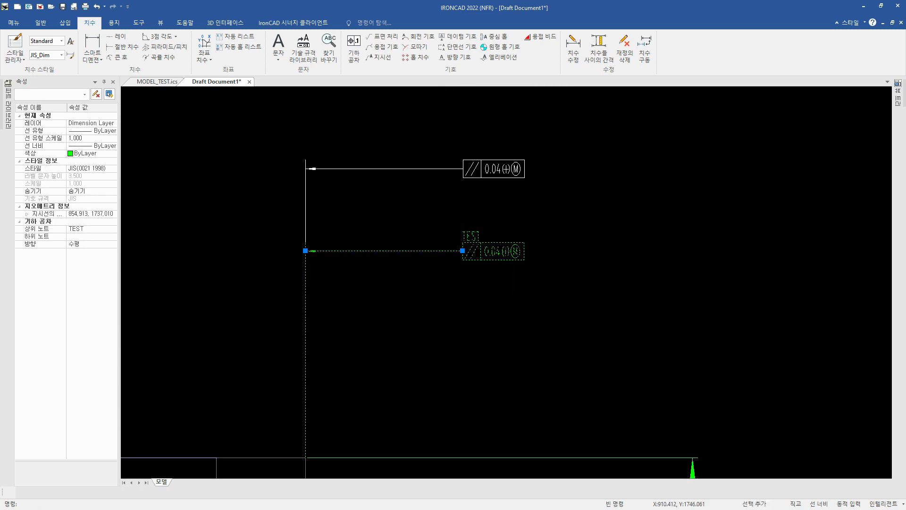
click(93, 124)
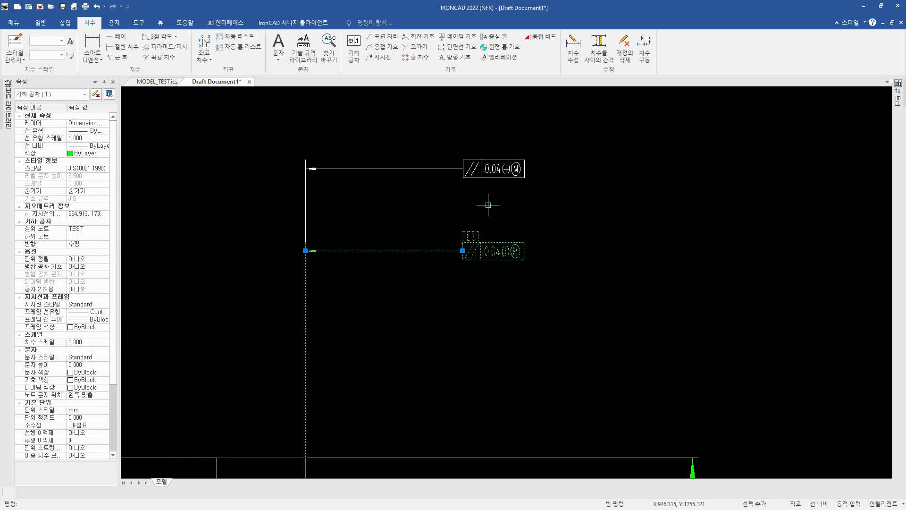
click(544, 188)
click(543, 186)
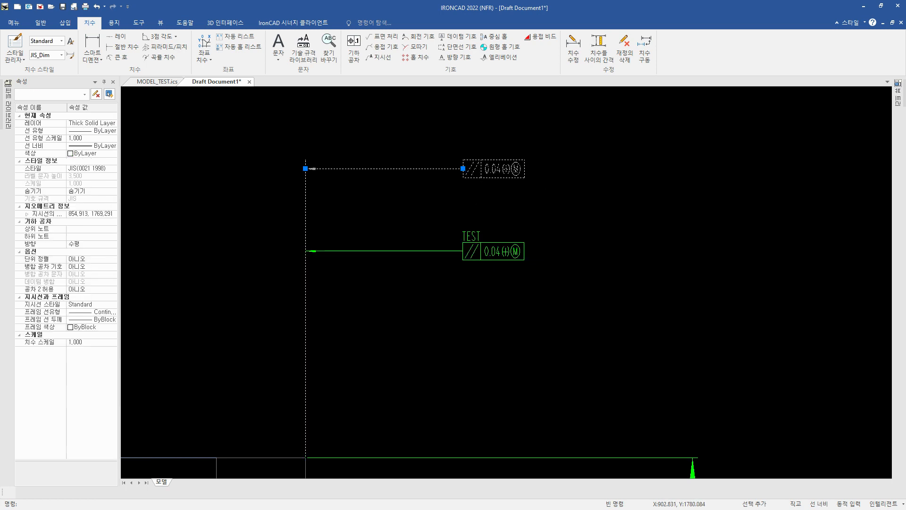
click(93, 124)
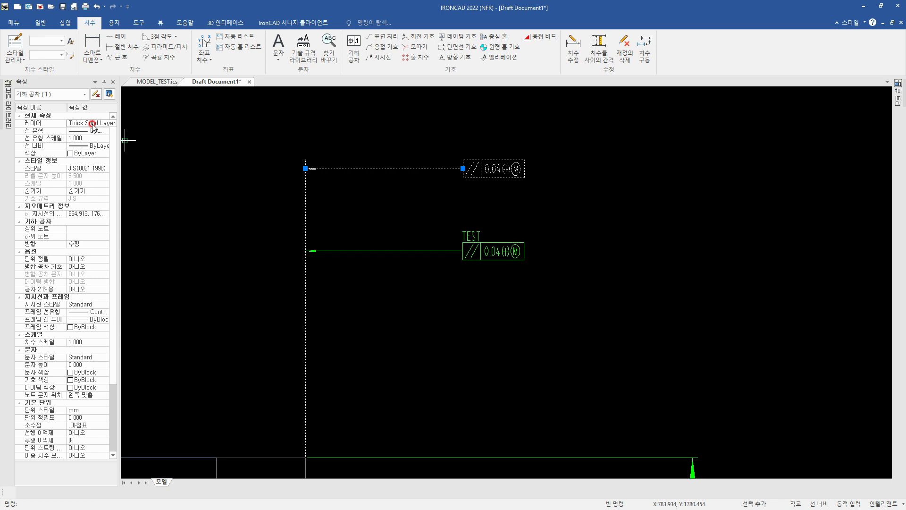
click(596, 235)
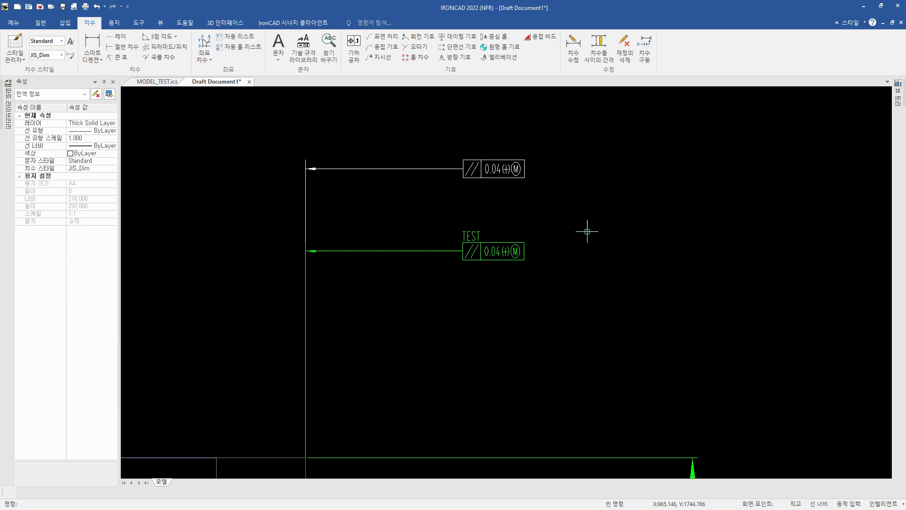
scroll(567, 321, down, 2)
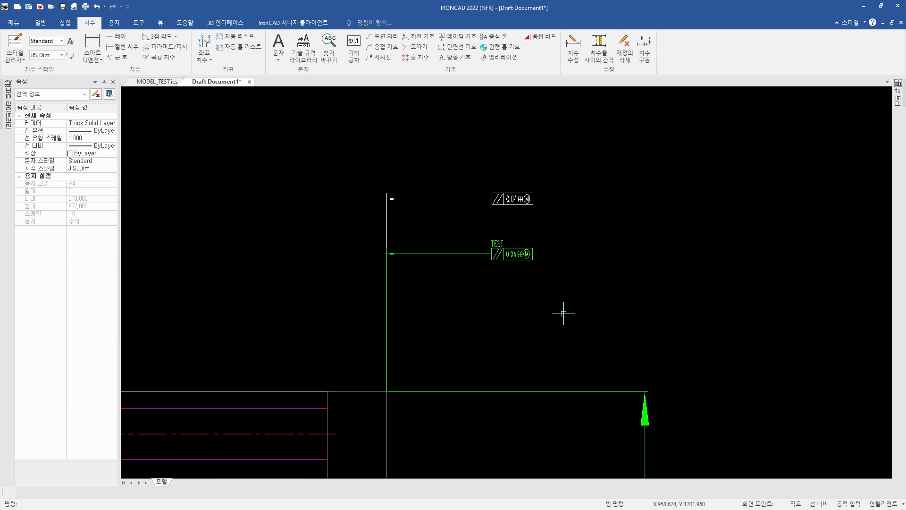